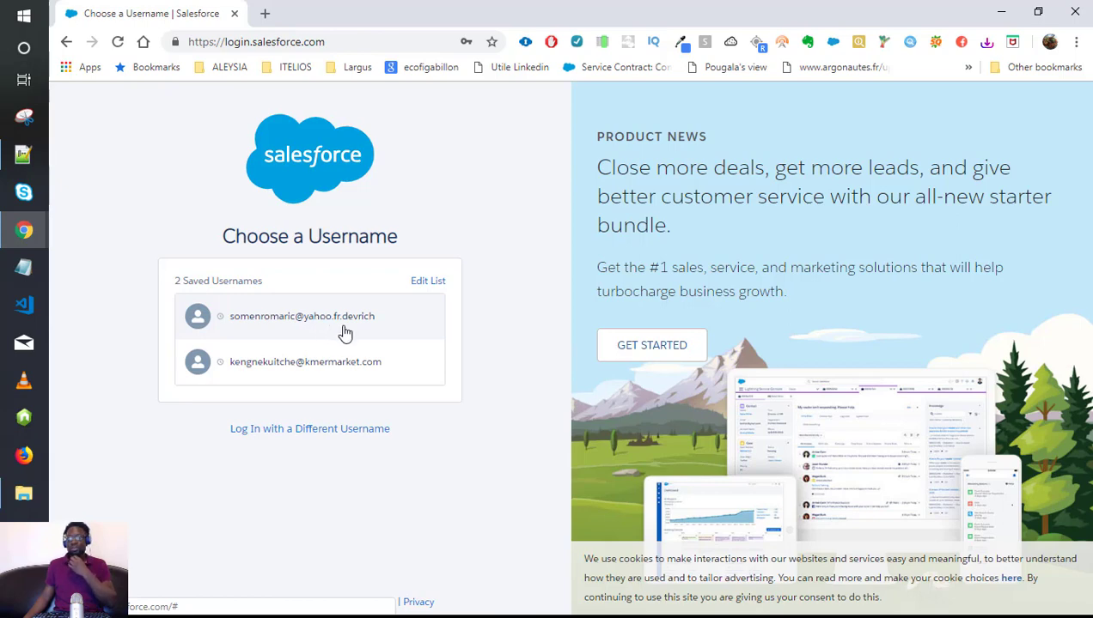
Sign in to the developer org as the first saved user with the remembered password.
click(343, 332)
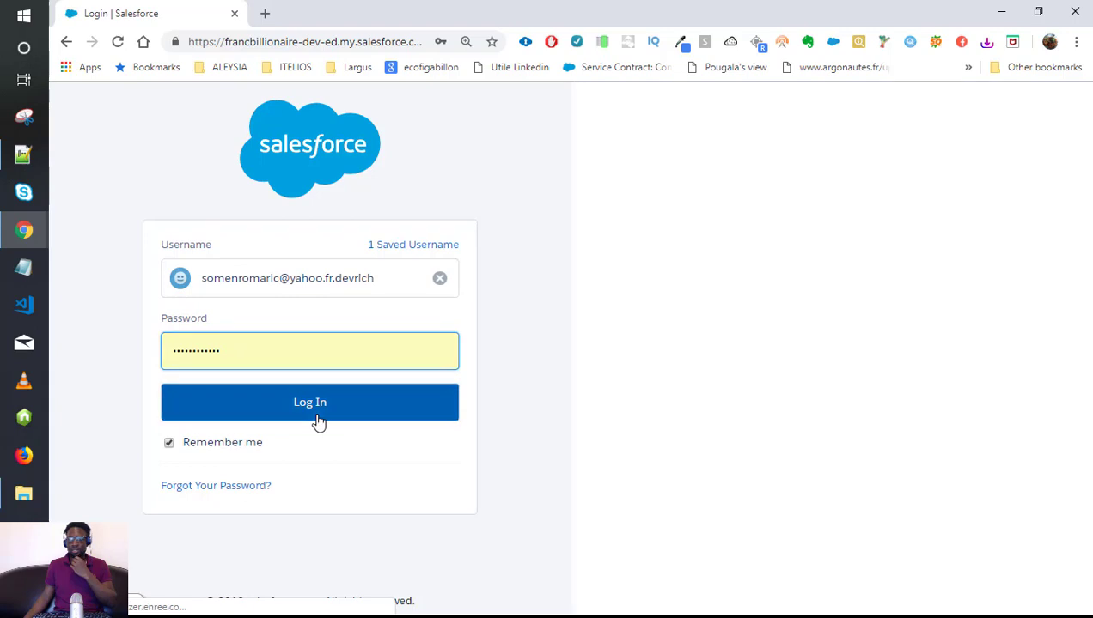
click(317, 416)
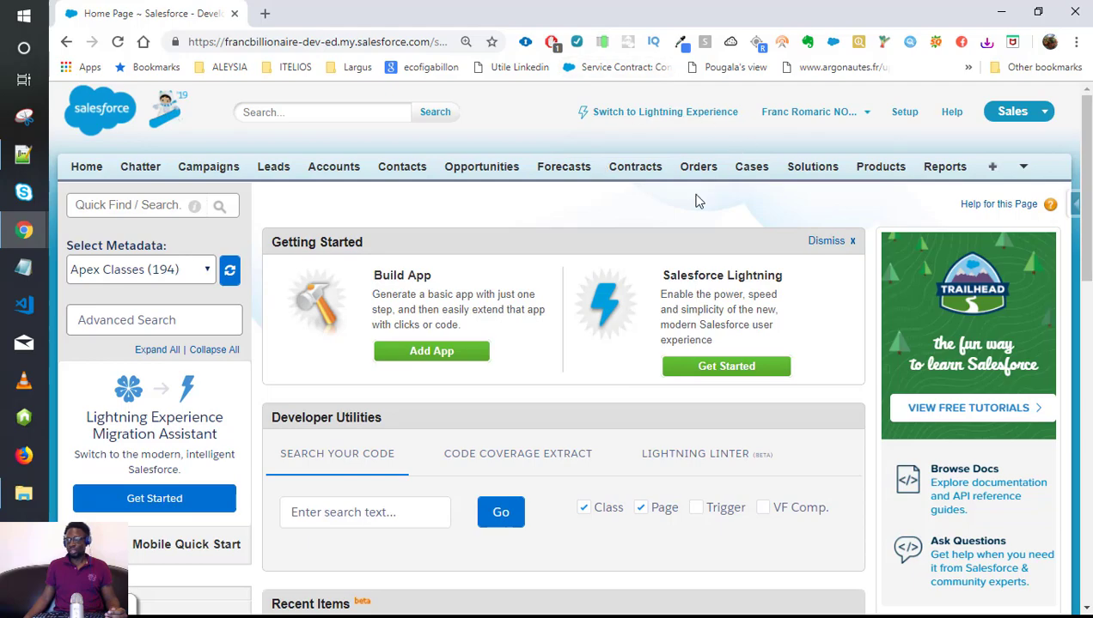
scroll(585, 421, down, 10)
scroll(584, 378, up, 10)
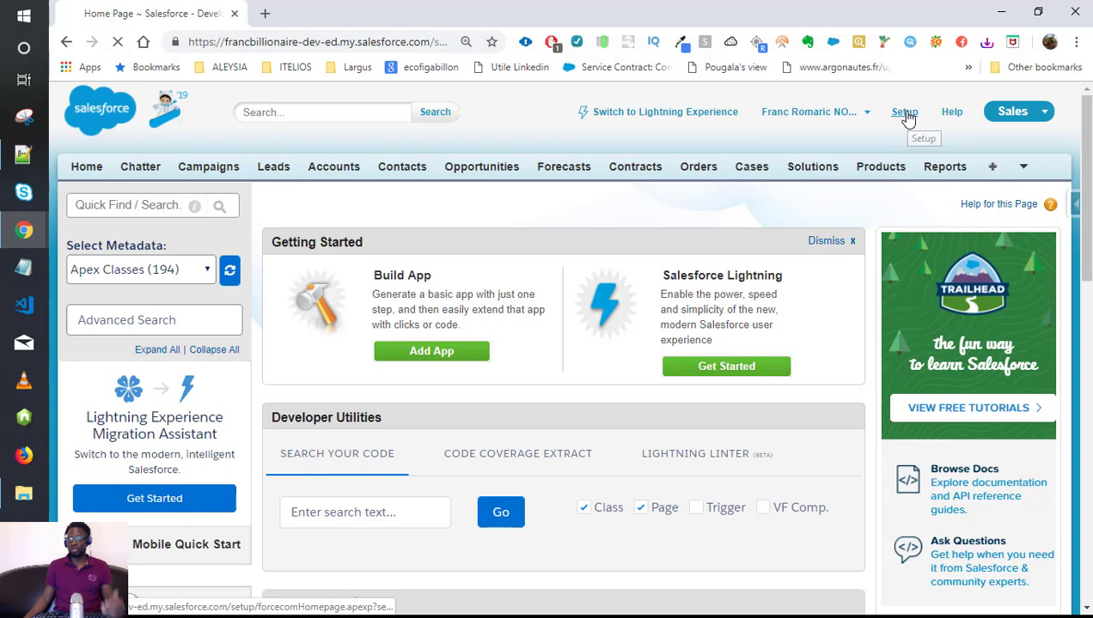
From Setup, search Quick Find for 'obje' and go to Create > Objects.
click(904, 113)
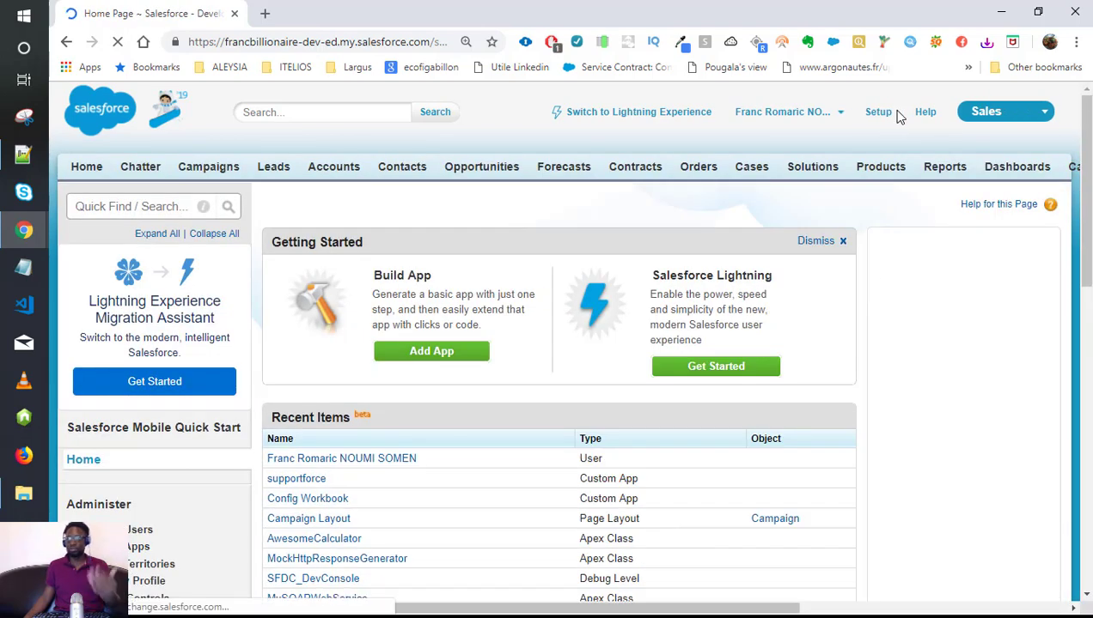
click(93, 203)
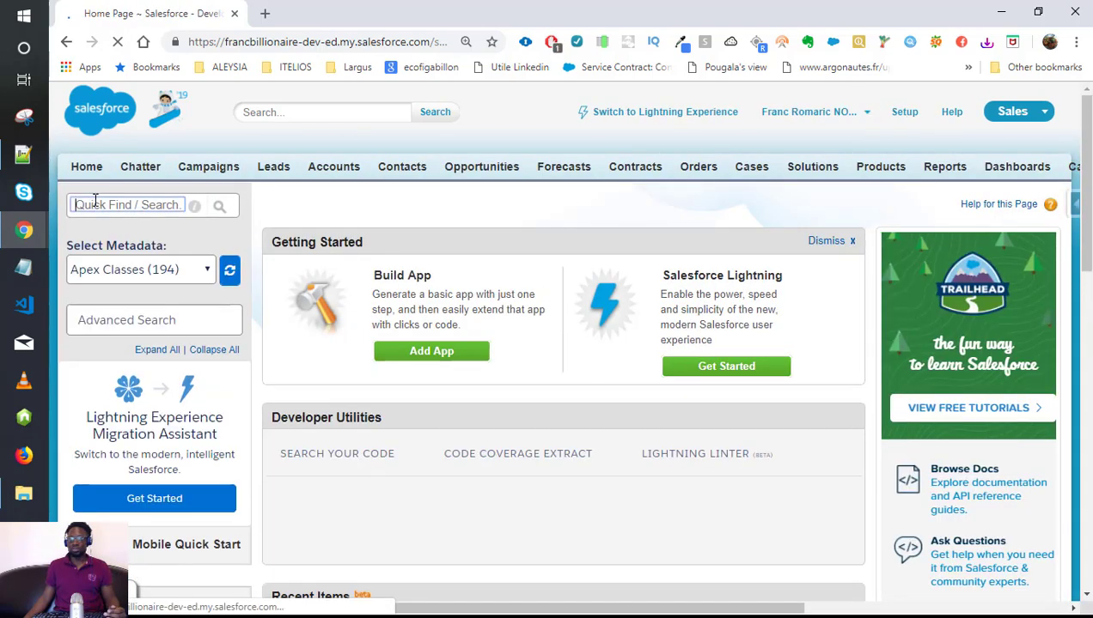
text(o)
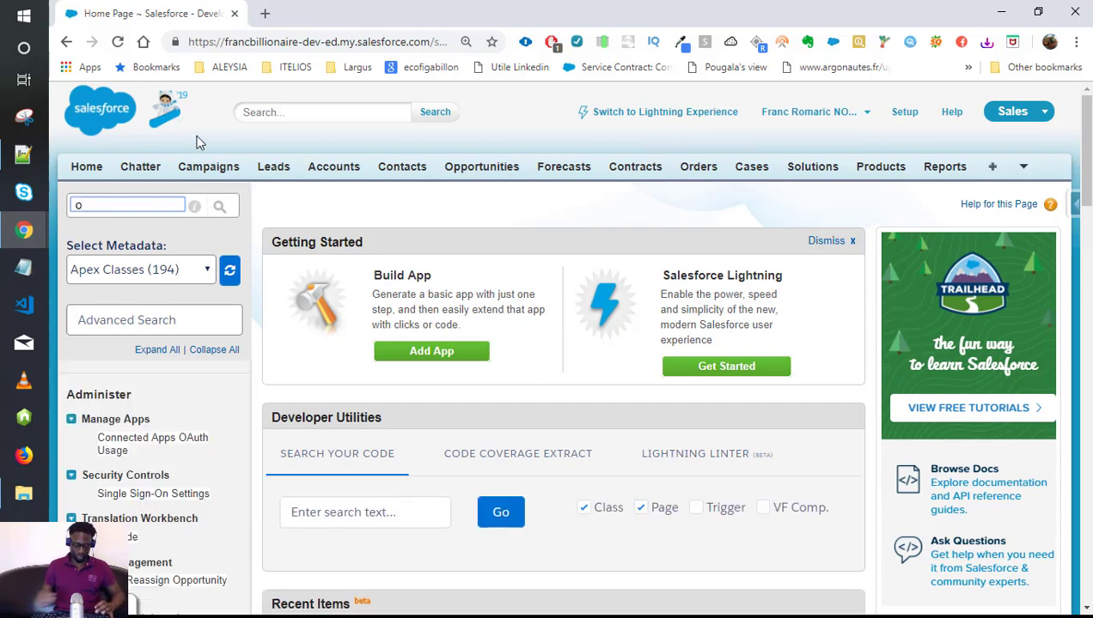
text(bje)
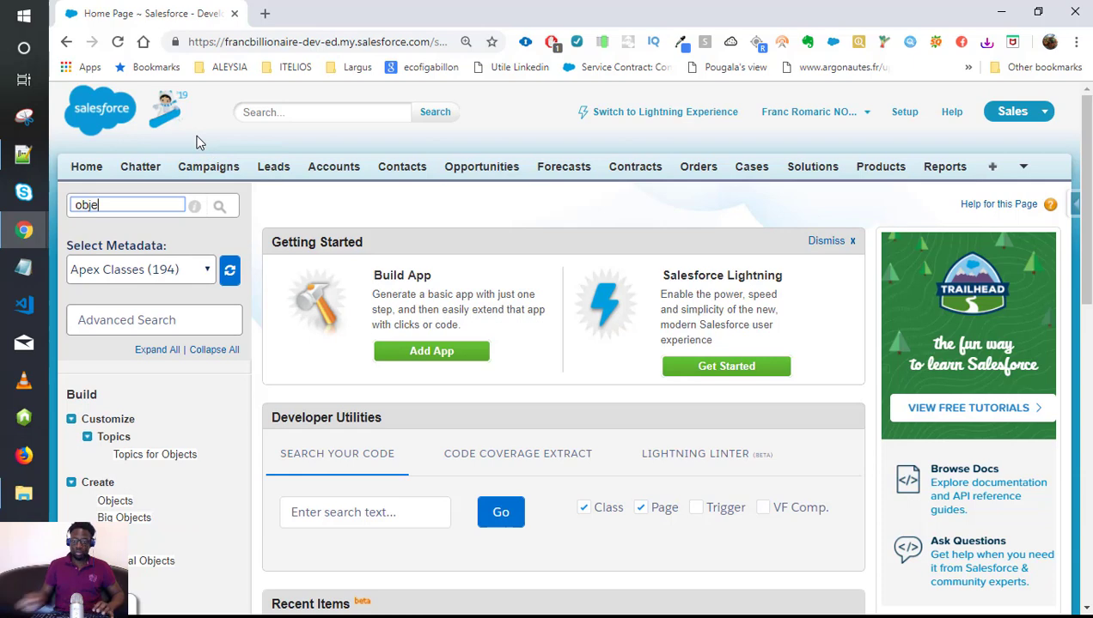
scroll(219, 326, down, 2)
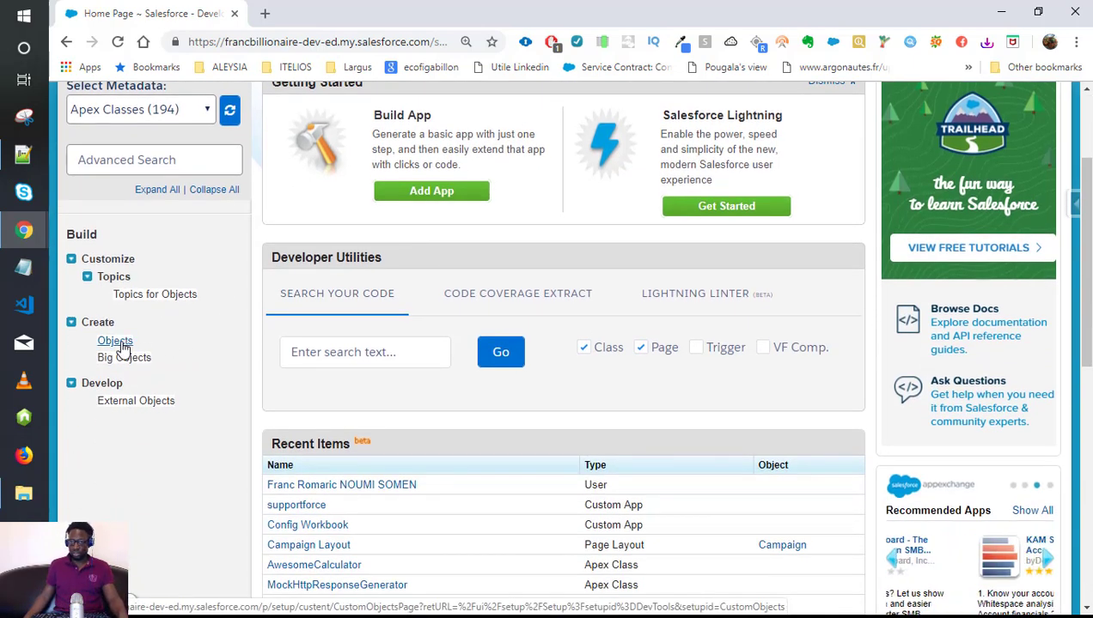
click(121, 342)
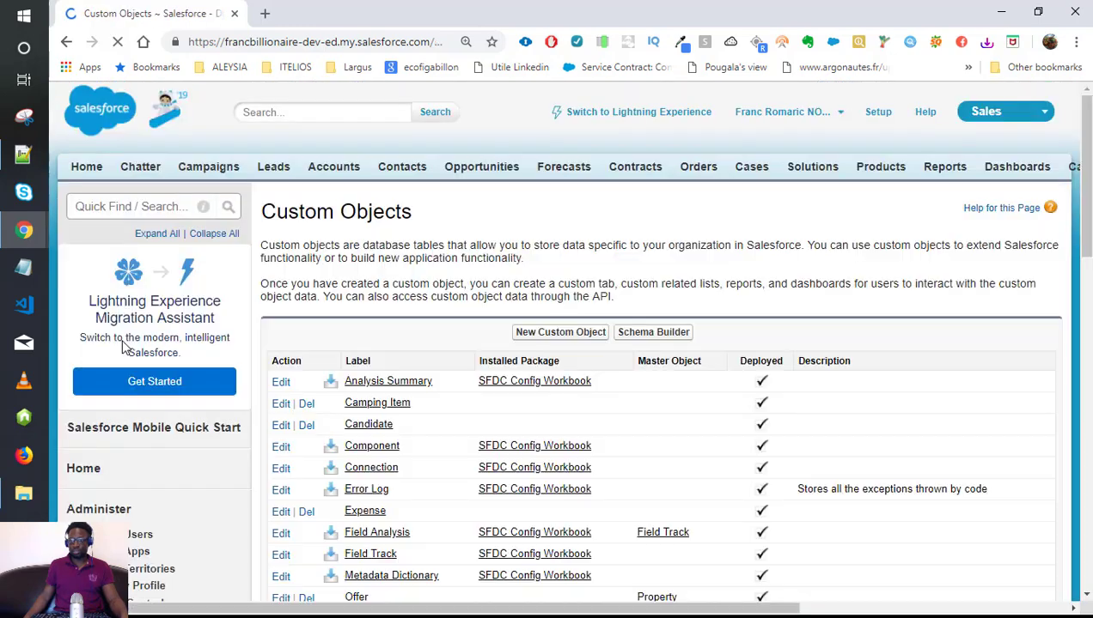
scroll(506, 277, down, 3)
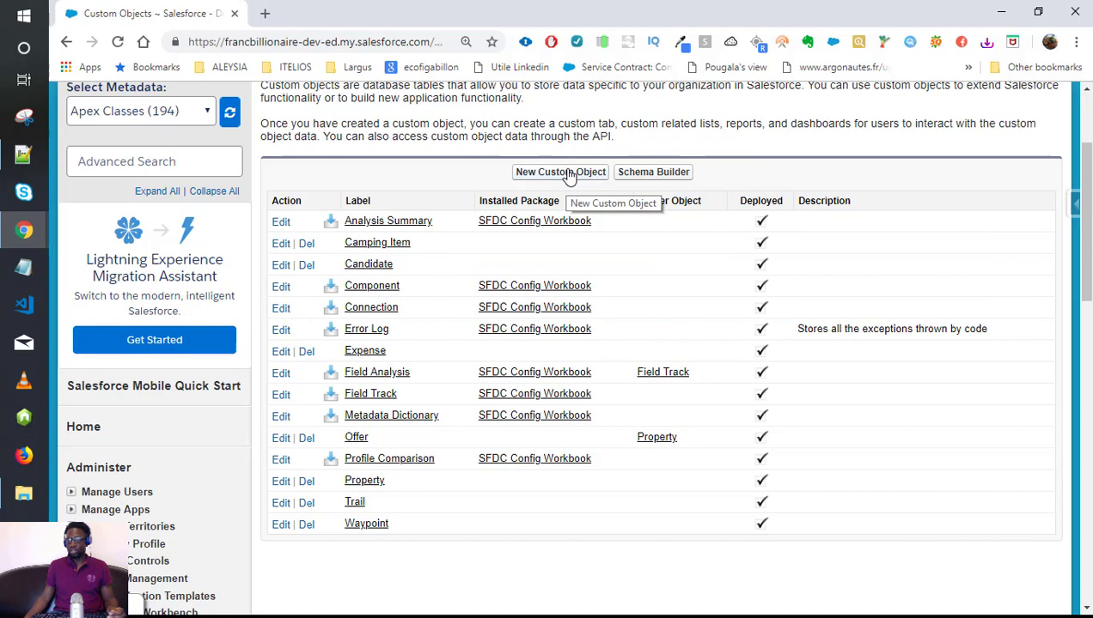
click(563, 172)
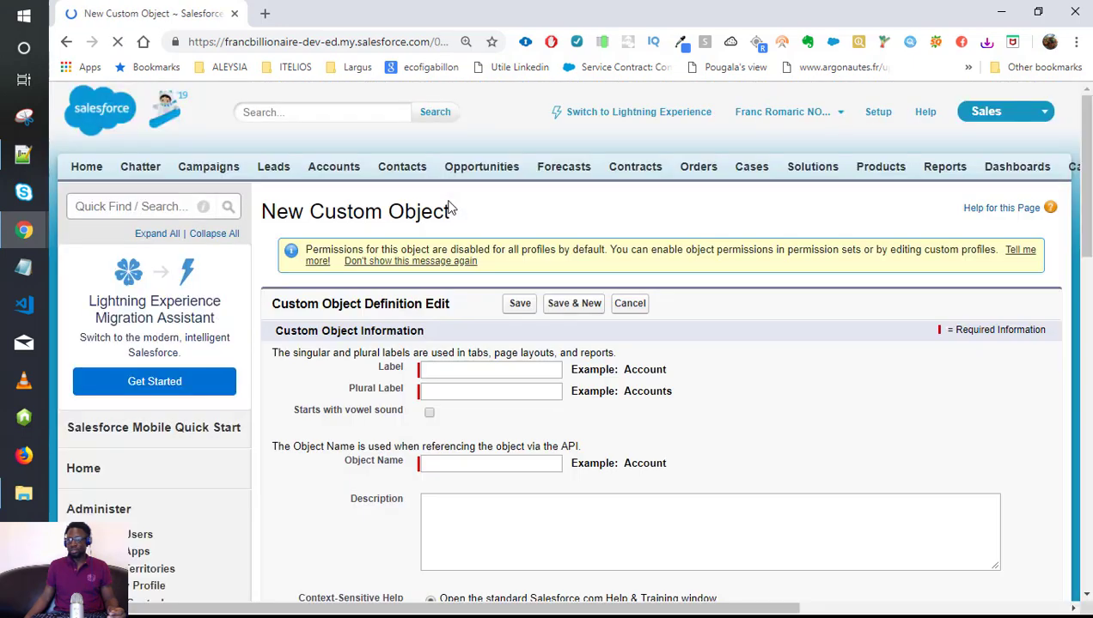
scroll(766, 369, down, 1)
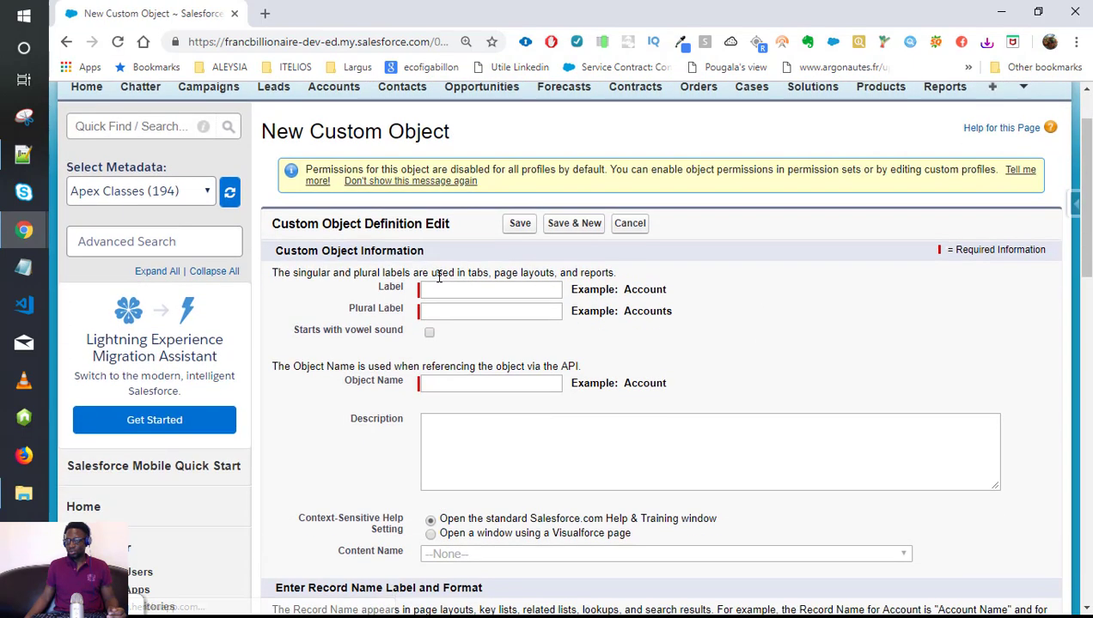
click(462, 291)
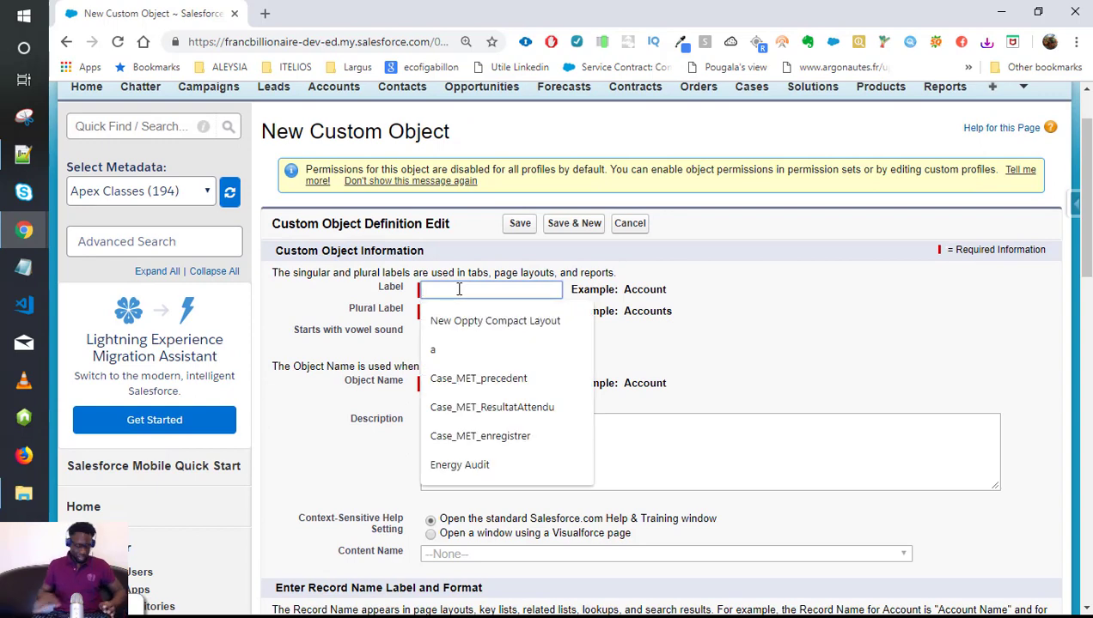
text(Dog)
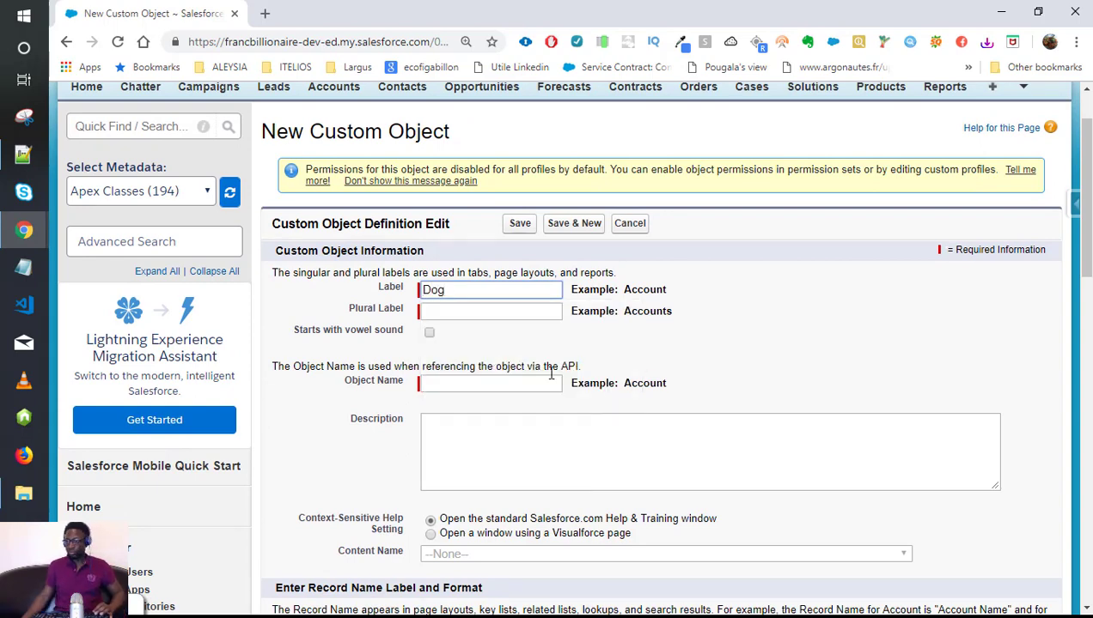
key(Tab)
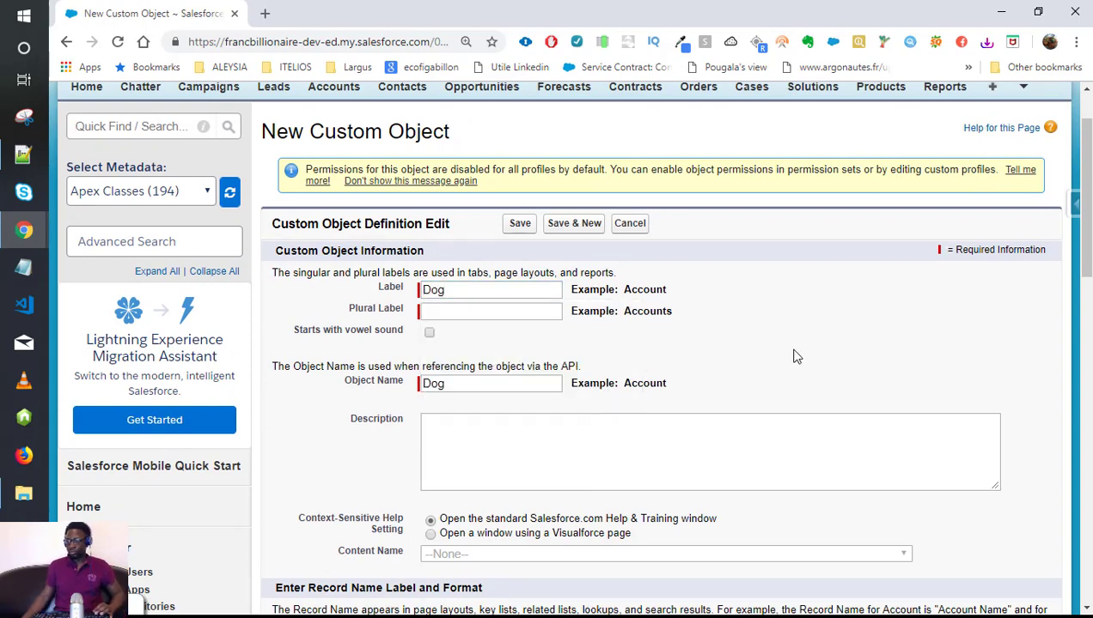
click(462, 307)
drag(462, 293, 367, 293)
key(ctrl+c)
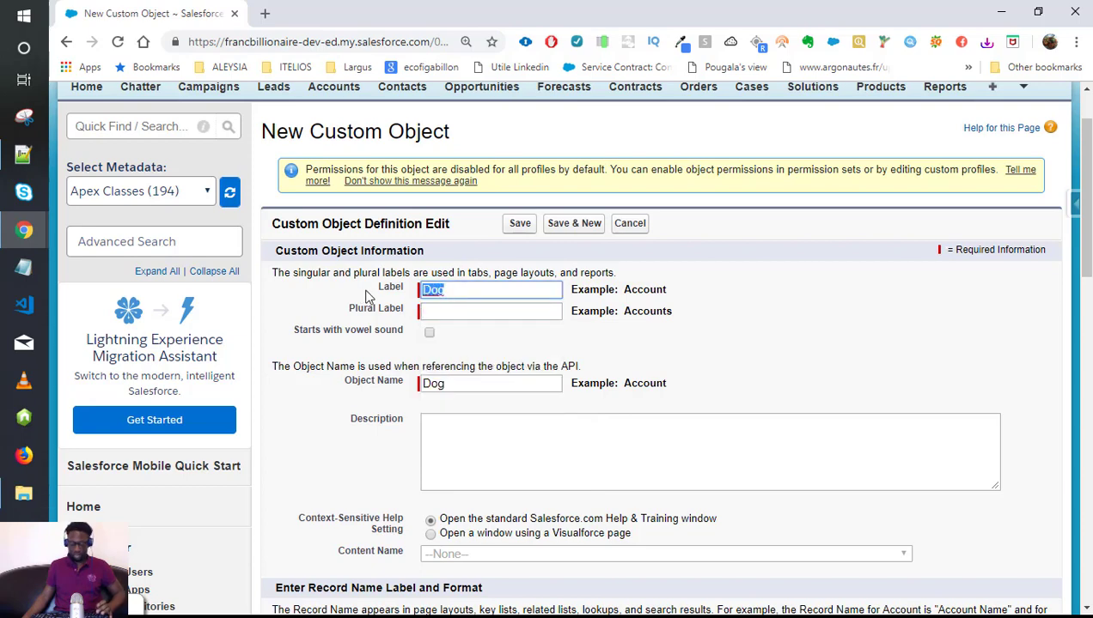
click(485, 304)
key(ctrl+v)
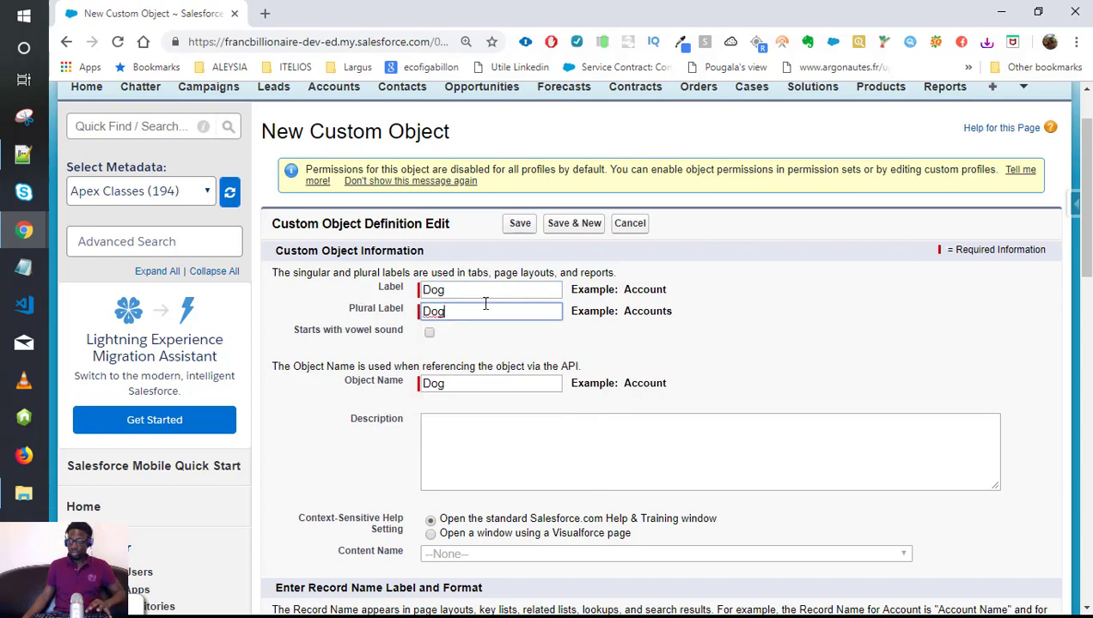
text(s)
click(757, 334)
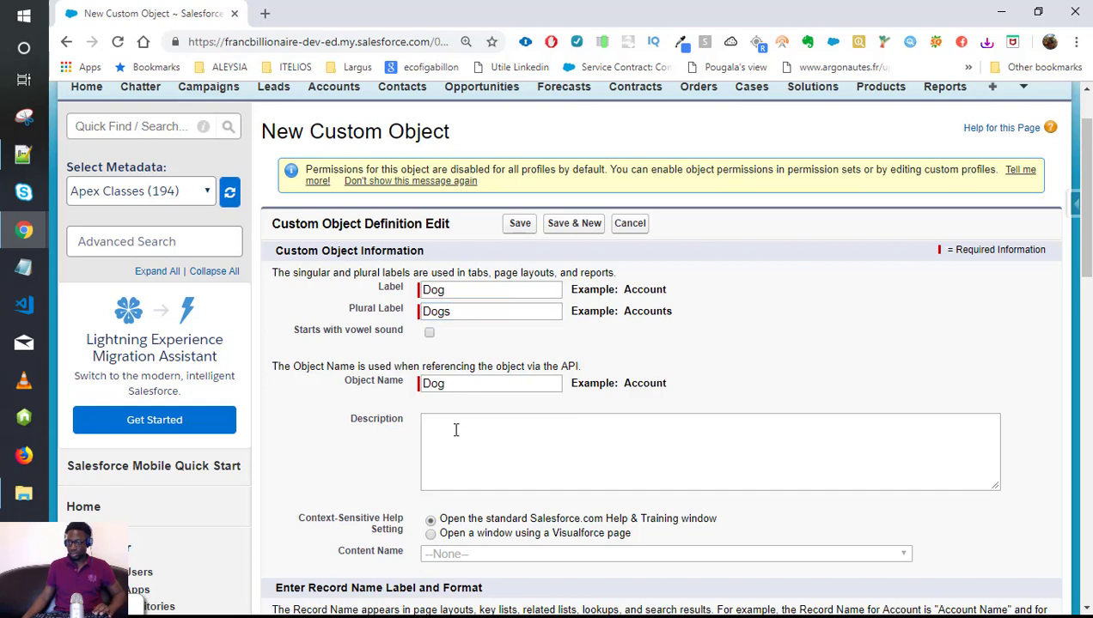
scroll(447, 416, down, 2)
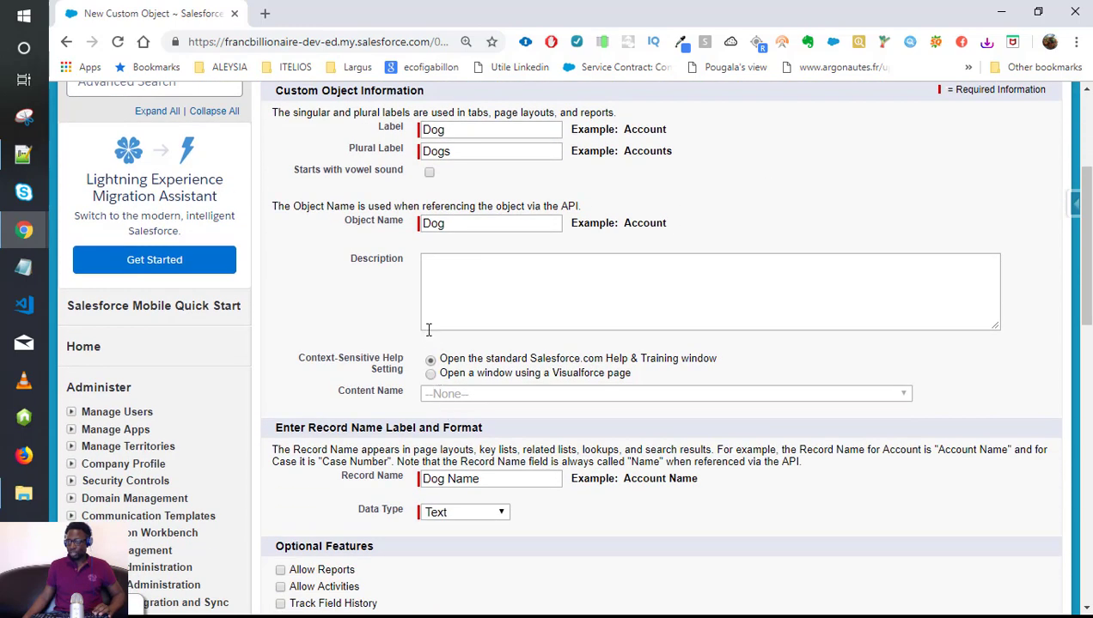
scroll(431, 329, down, 1)
click(476, 198)
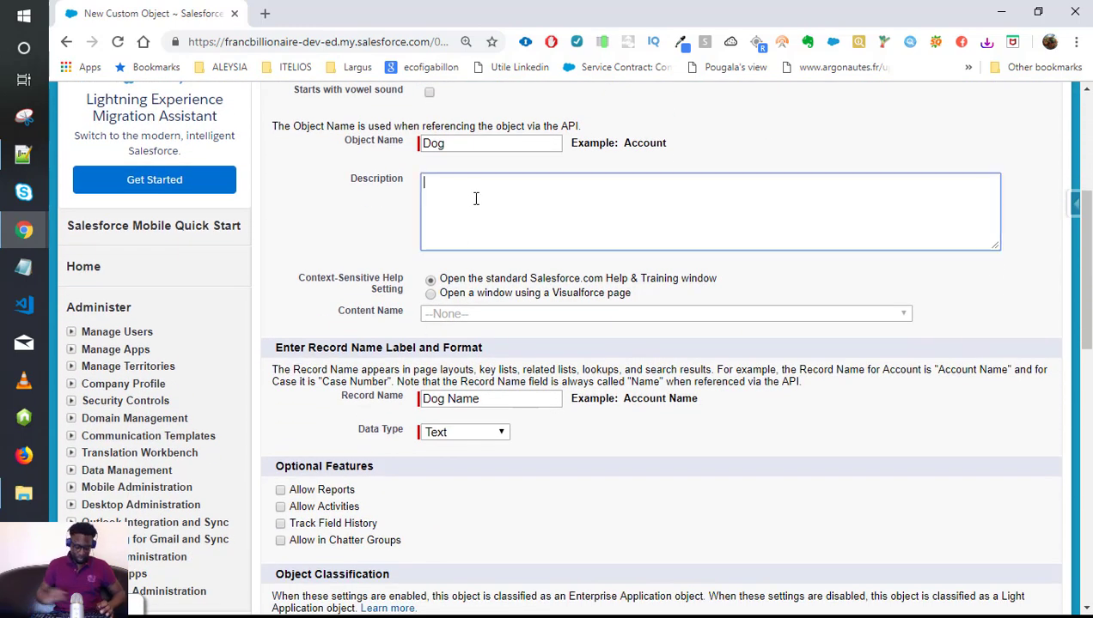
text(This rep)
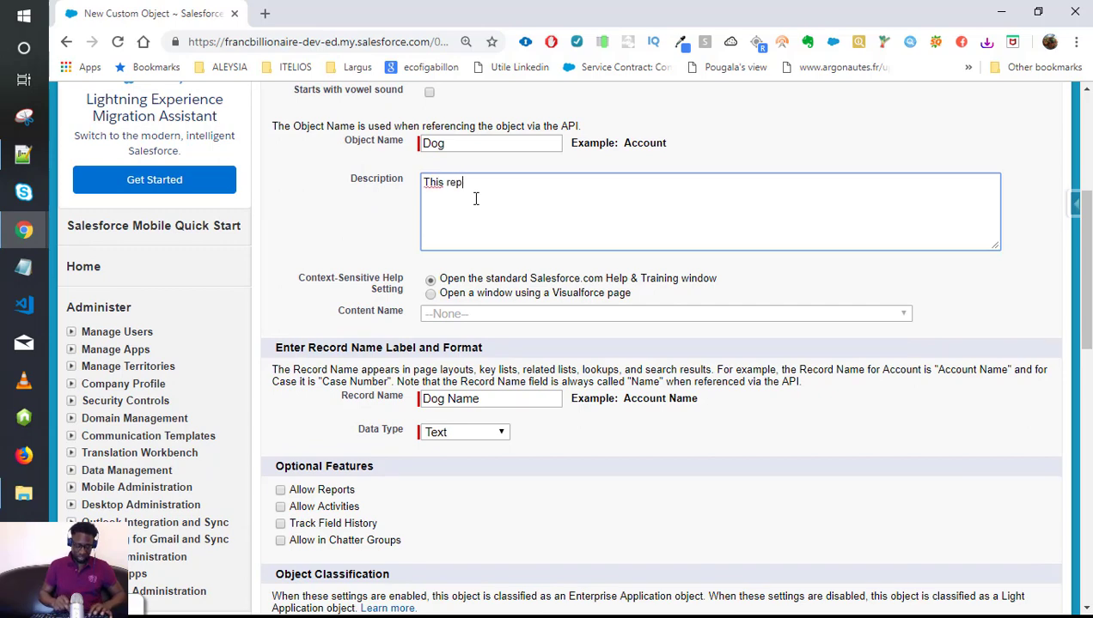
text(resn)
key(BackSpace)
key(BackSpace)
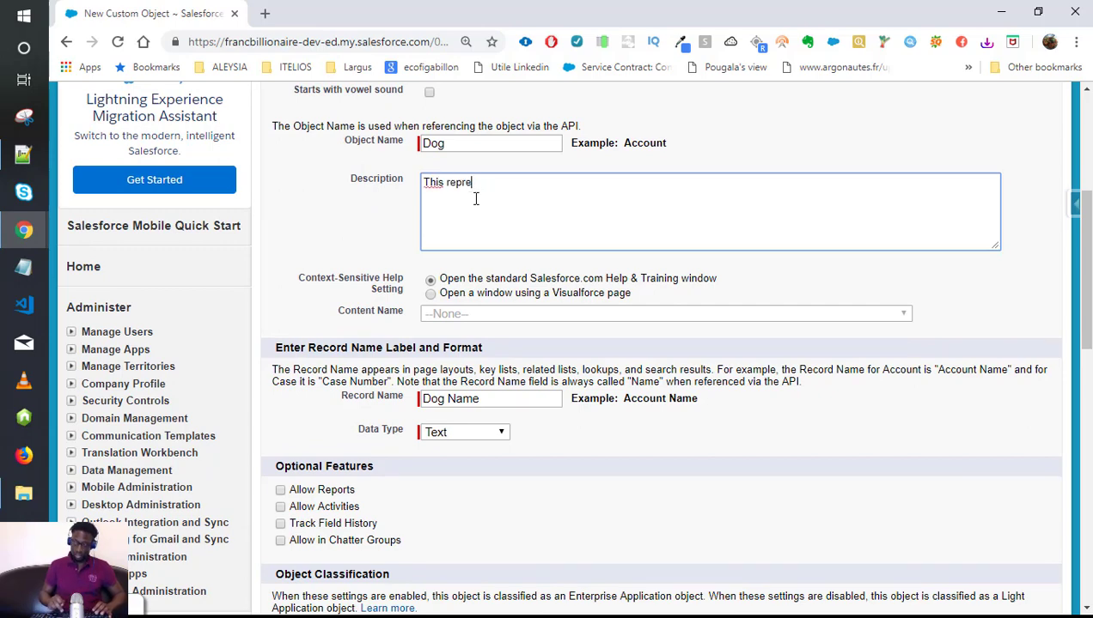
text(sent)
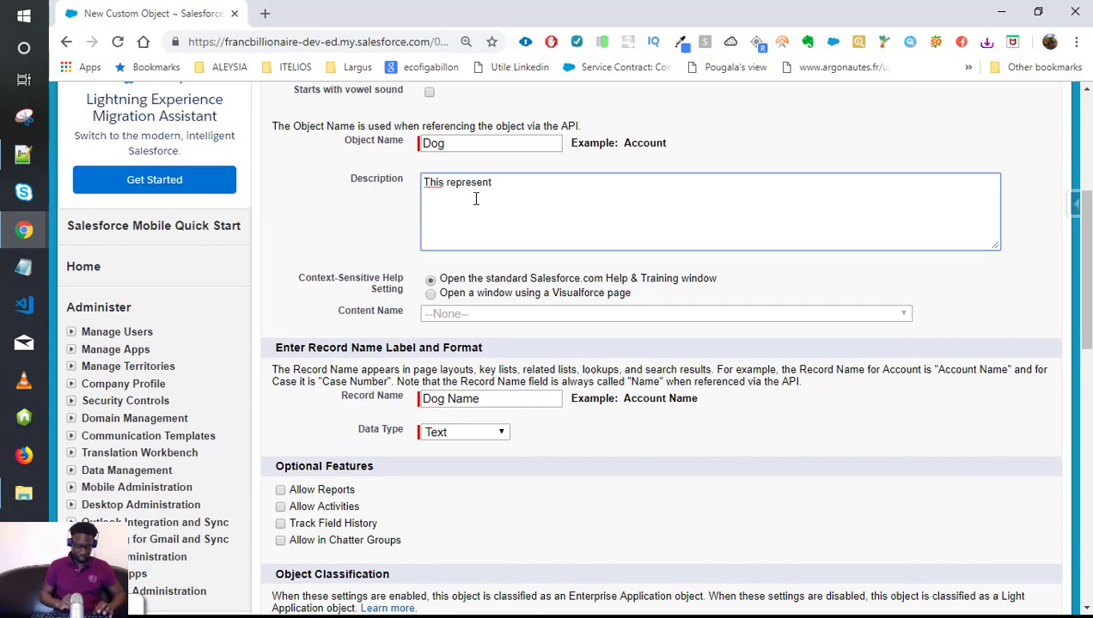
text(s the )
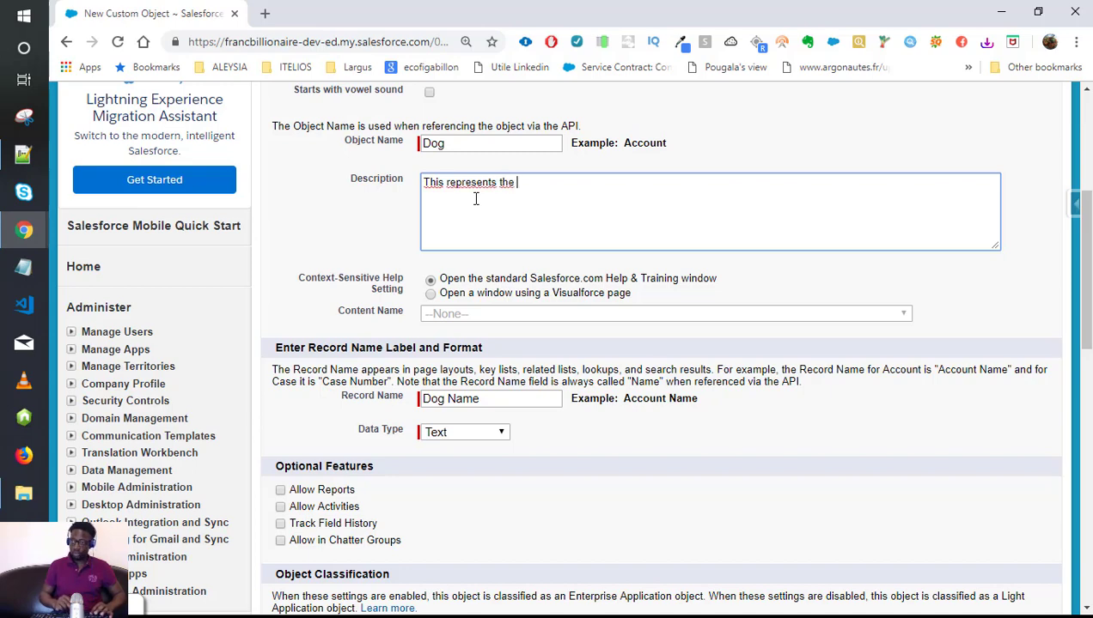
text(dogs)
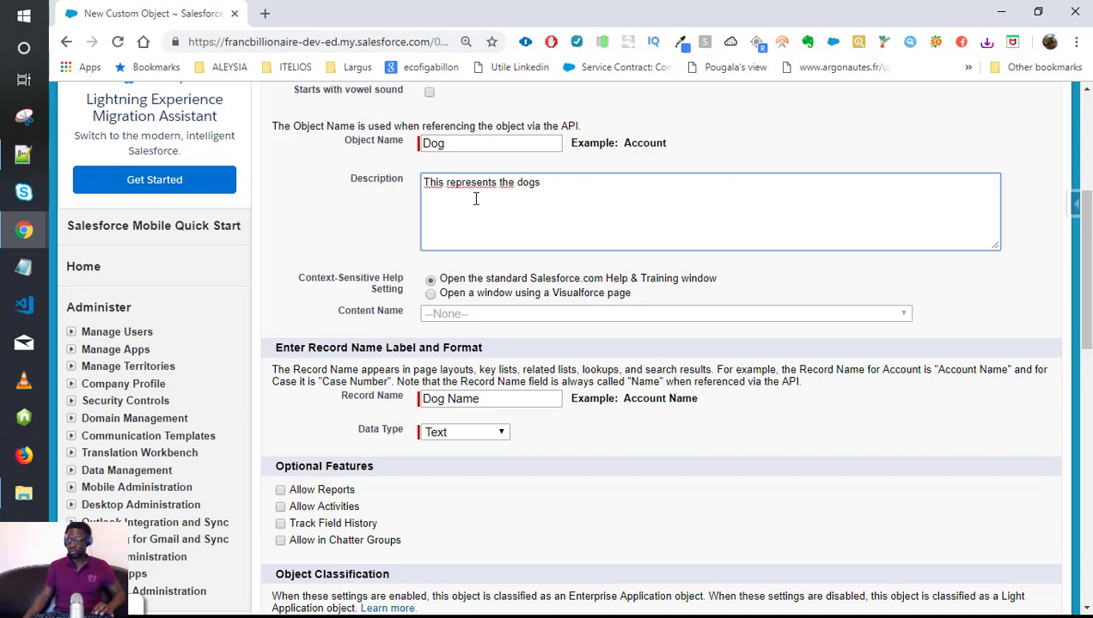
scroll(413, 303, down, 2)
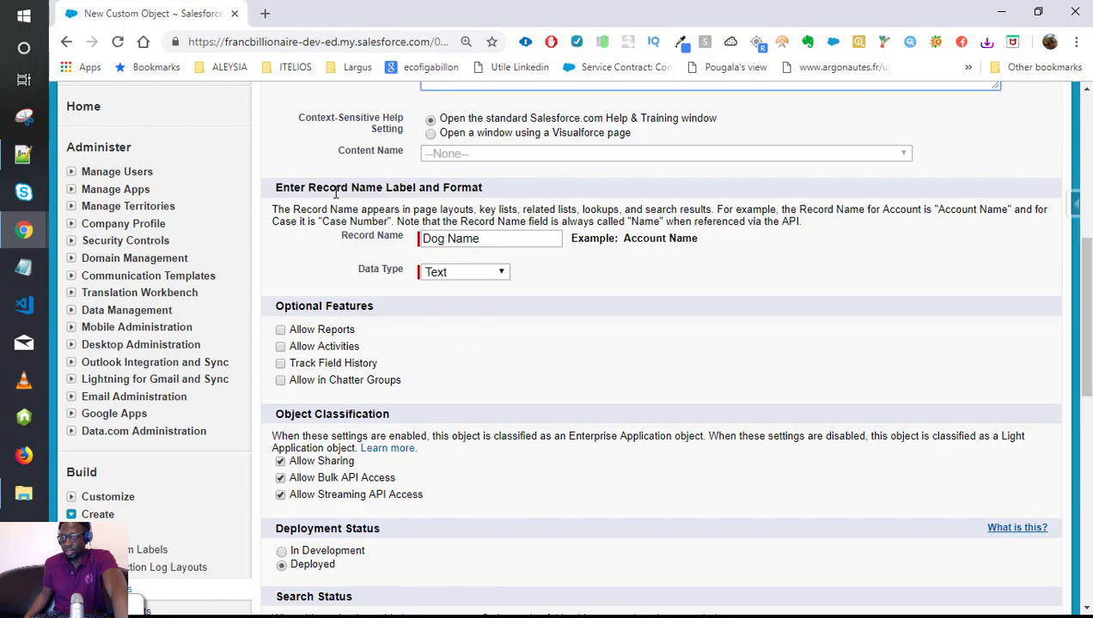
scroll(347, 243, up, 5)
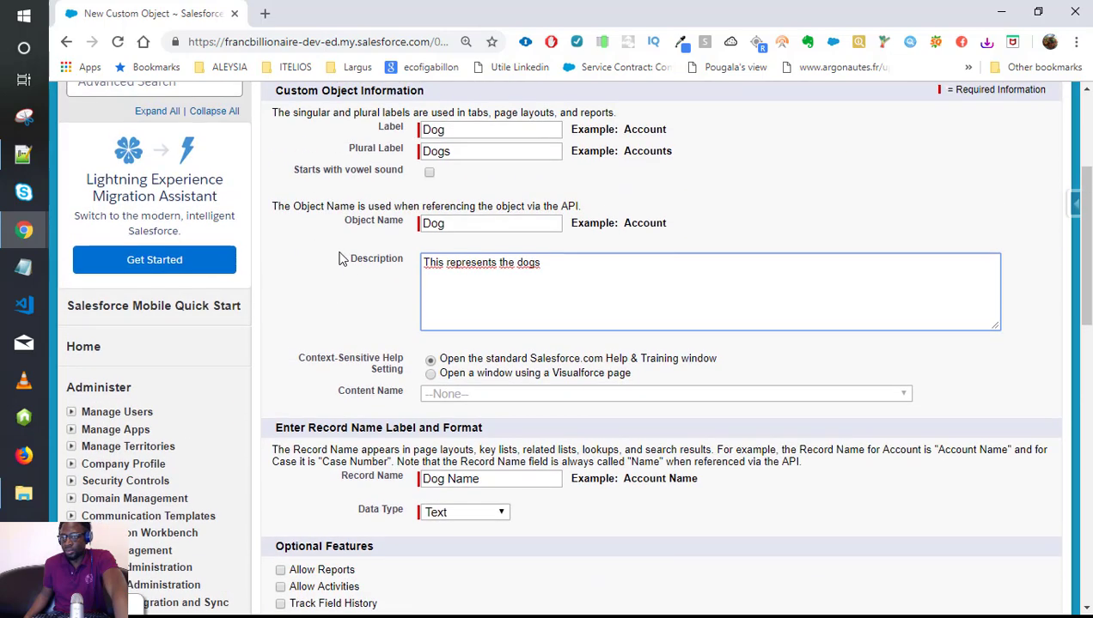
scroll(344, 258, down, 3)
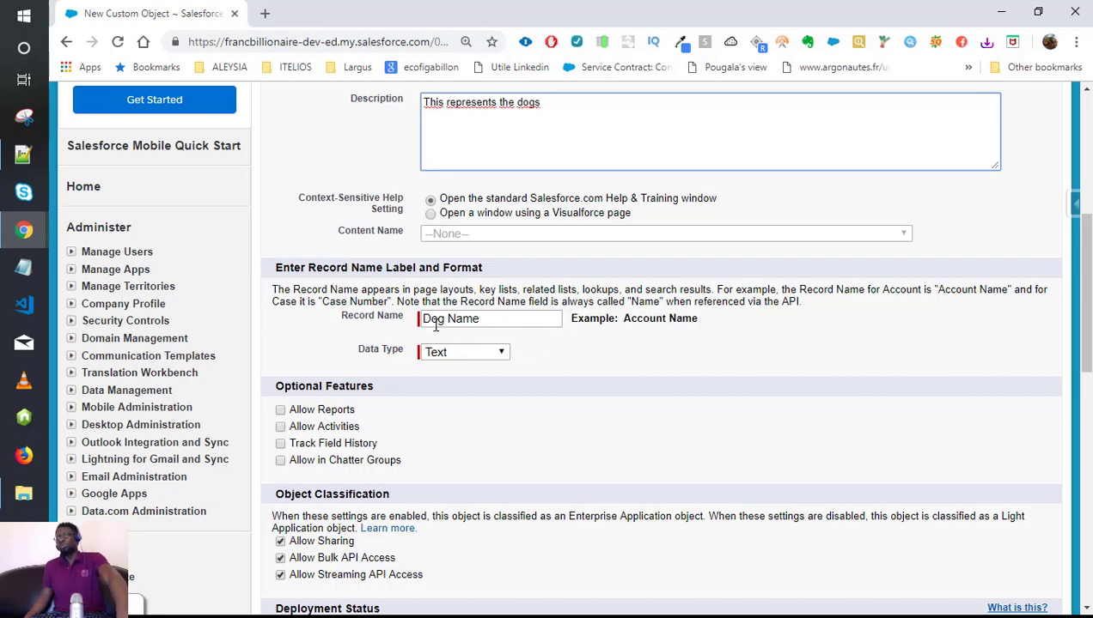
scroll(423, 326, up, 4)
scroll(464, 321, down, 5)
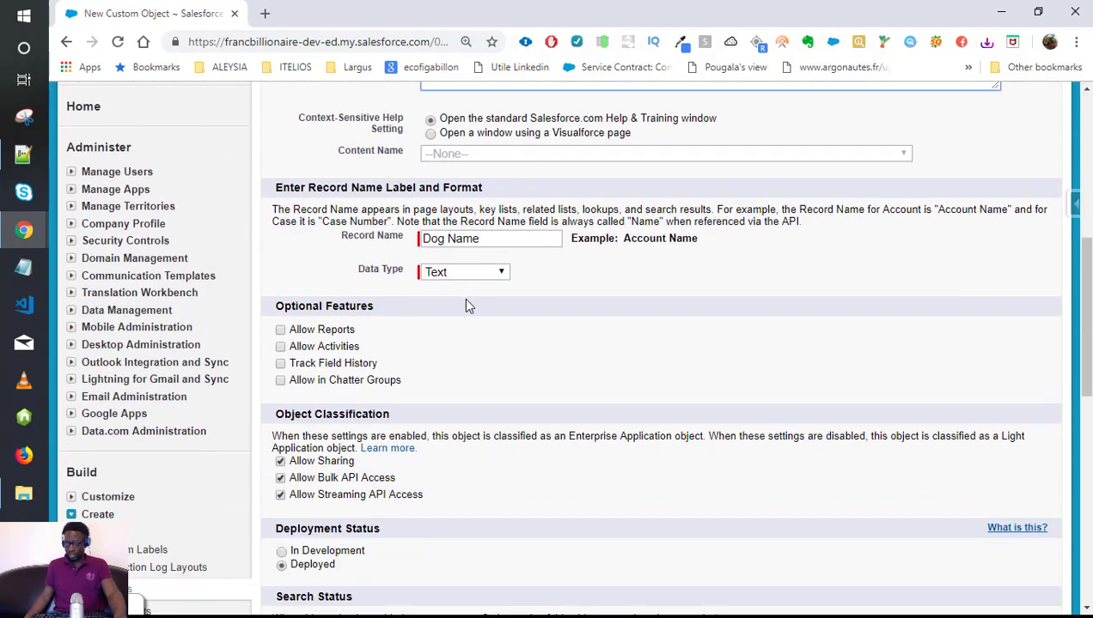
Show the Text and Auto Number data type choices for the Dog Name record name.
click(474, 273)
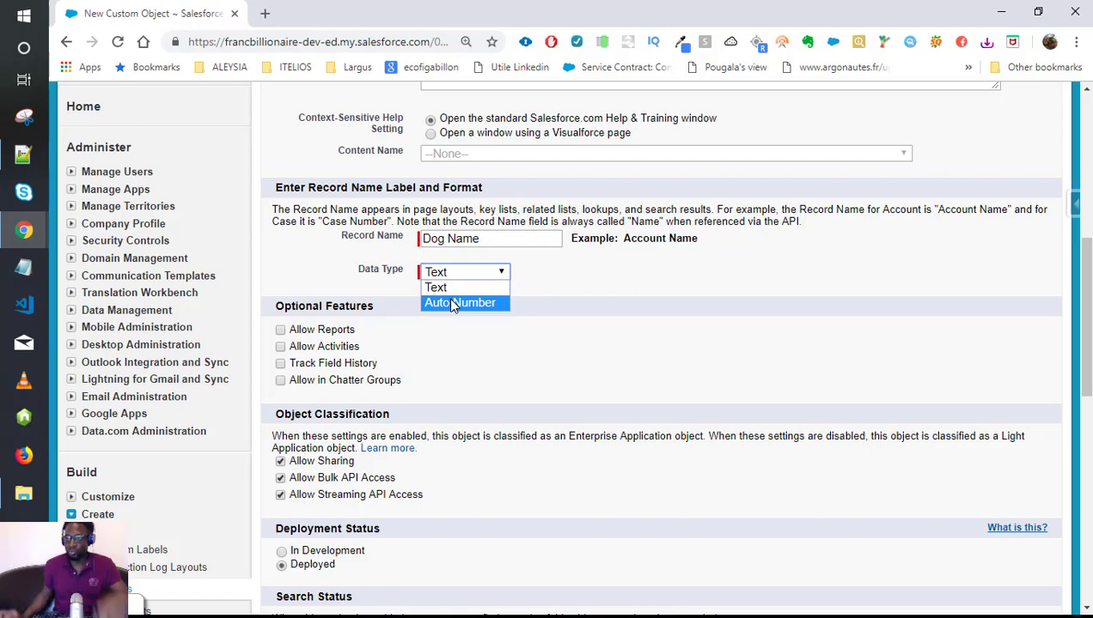
Make the record name an Auto Number with display format Dog-{000000}.
click(446, 287)
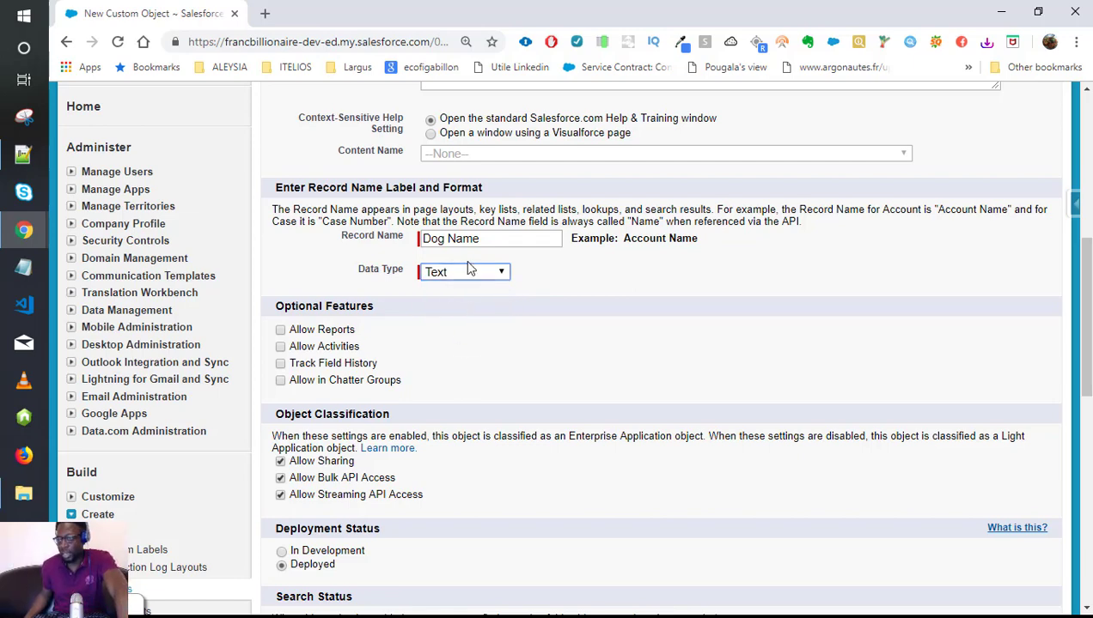
click(478, 277)
click(478, 304)
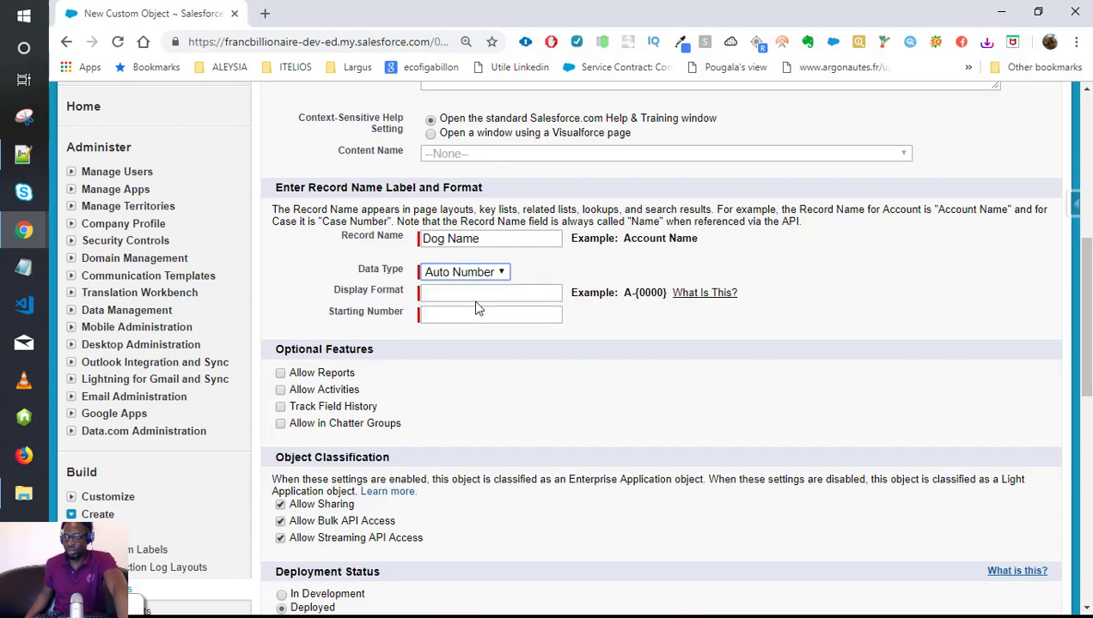
click(458, 293)
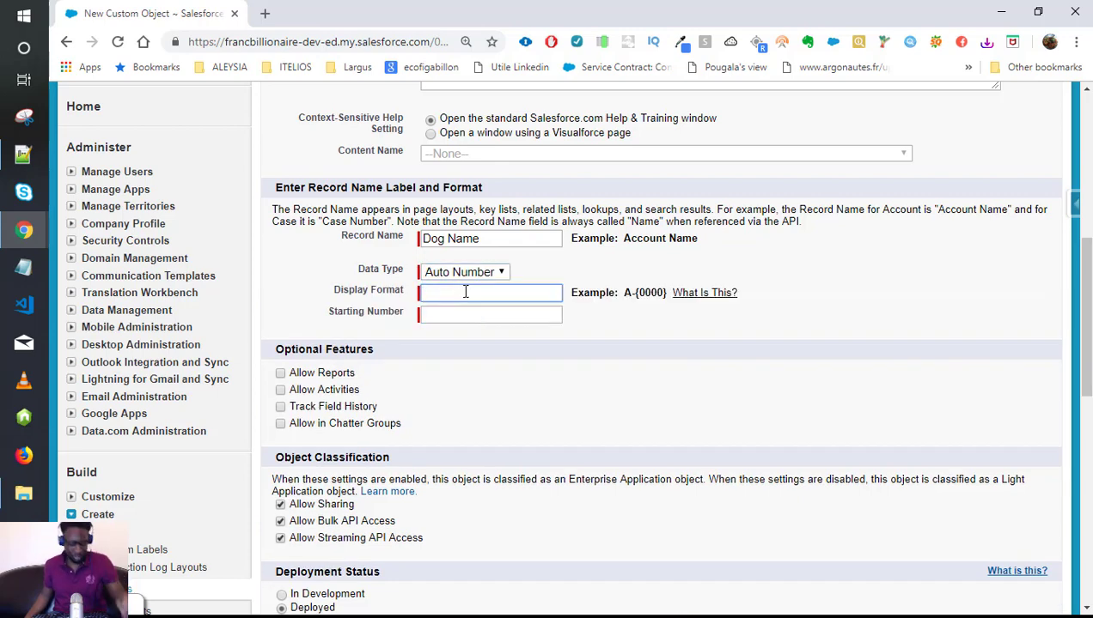
text(D)
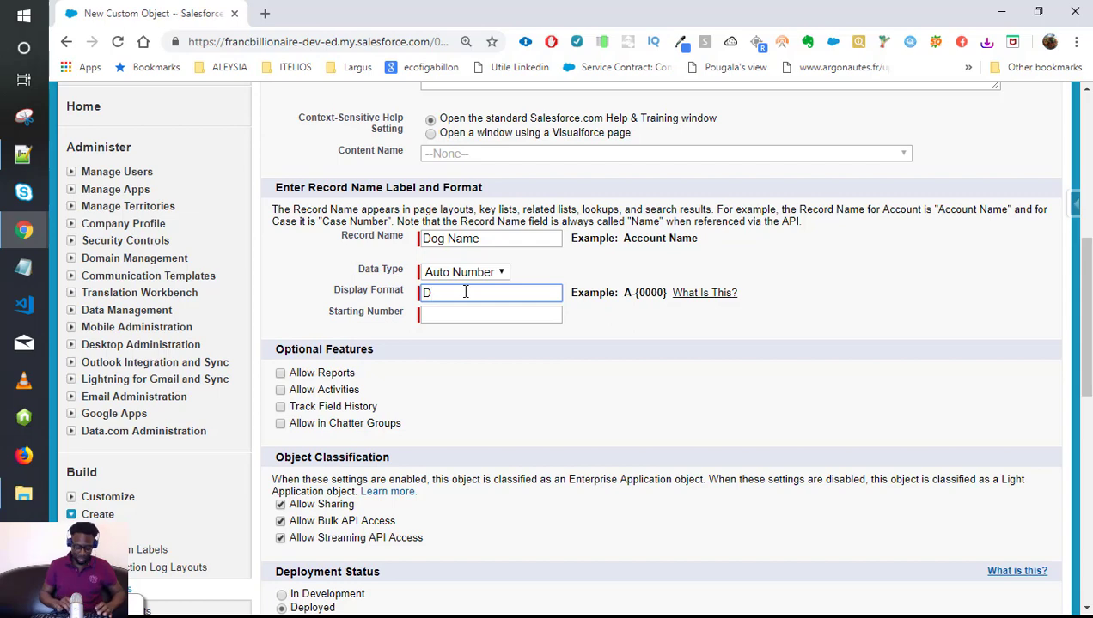
text(og_)
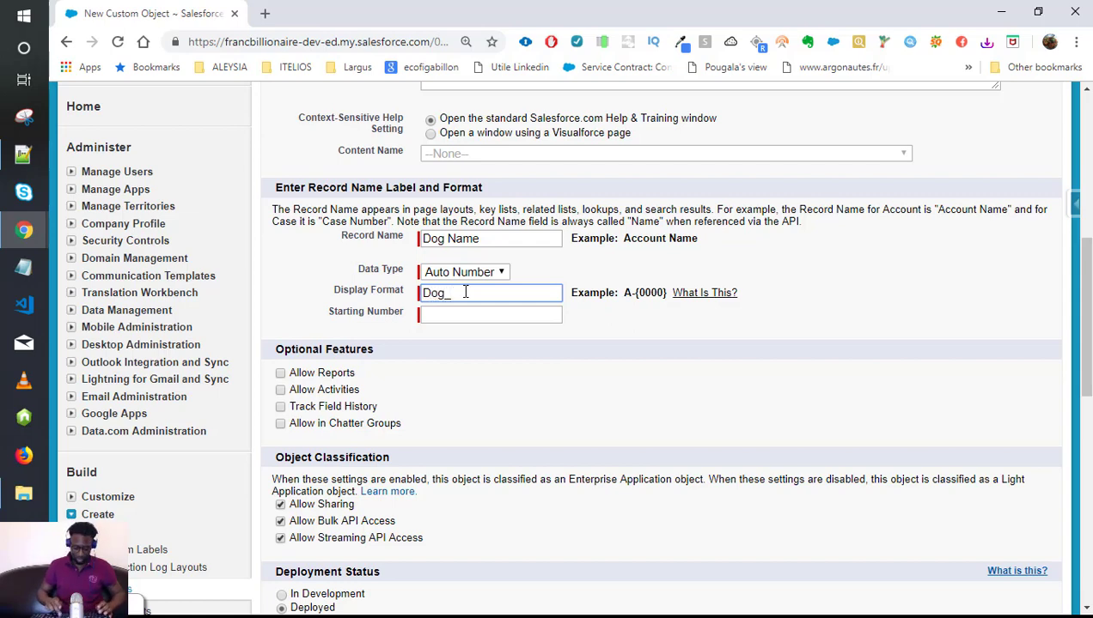
key(BackSpace)
text(-)
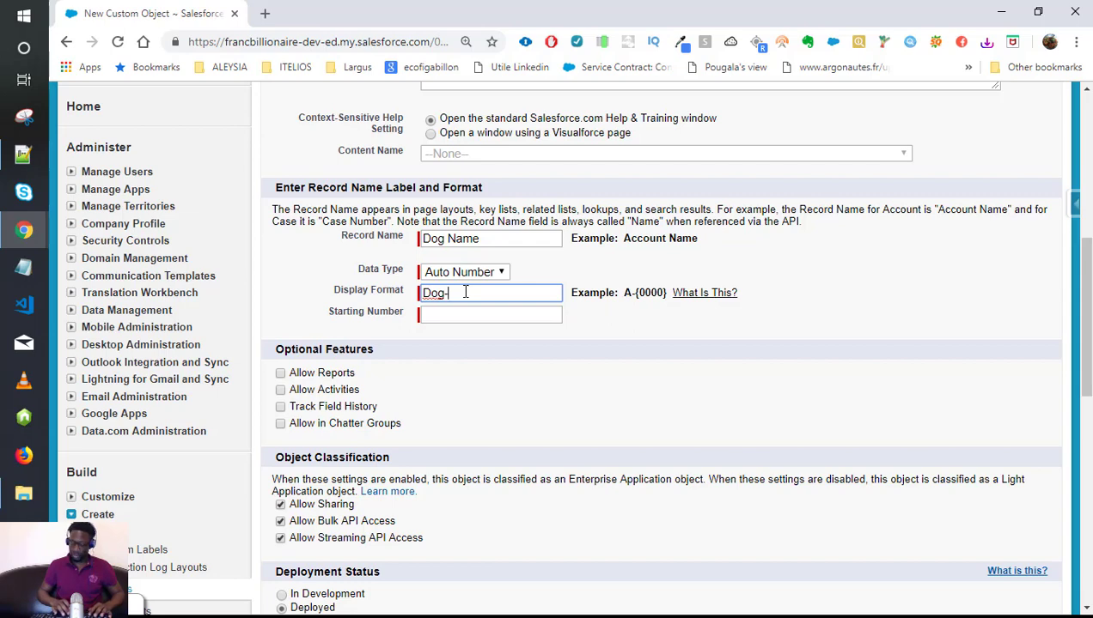
text({})
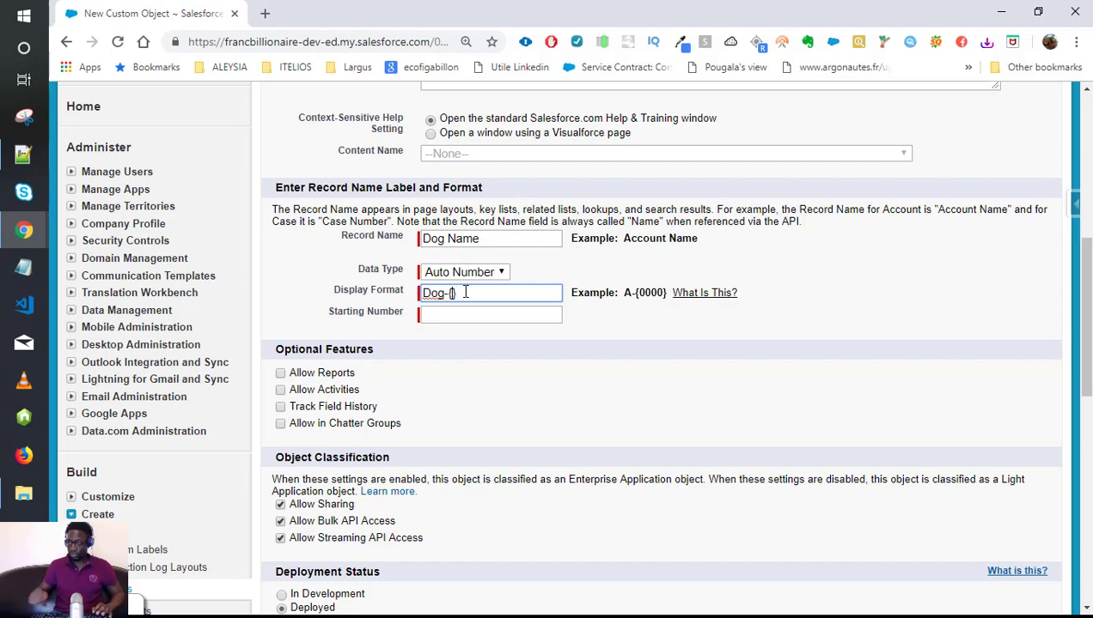
text(0000)
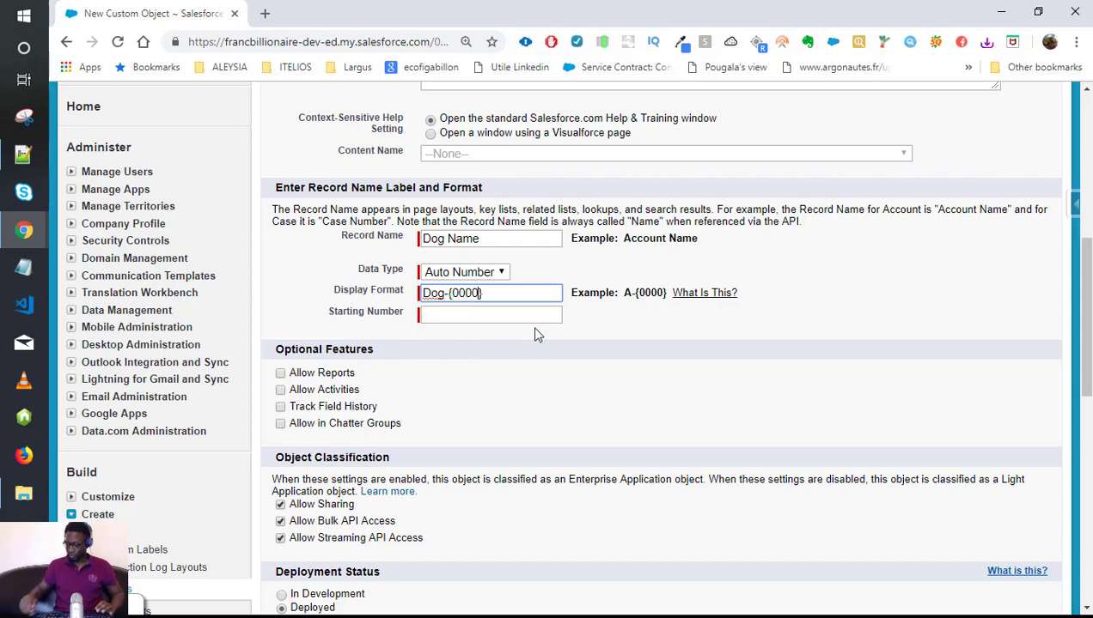
text(00)
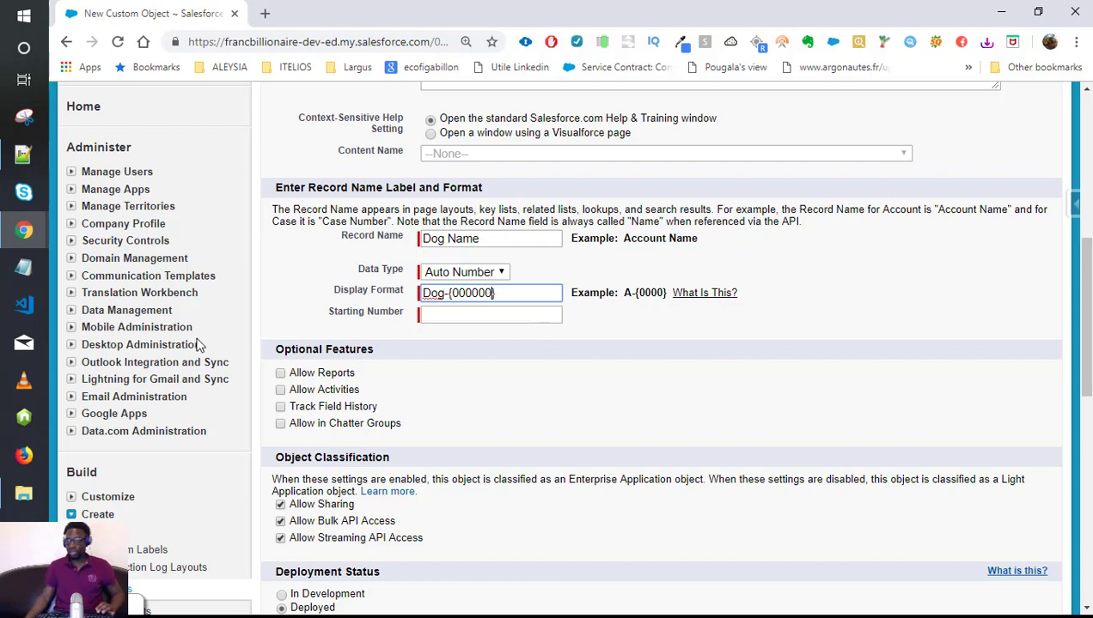
Enter starting number 1, then switch the record name data type back to Text.
click(468, 316)
text(1)
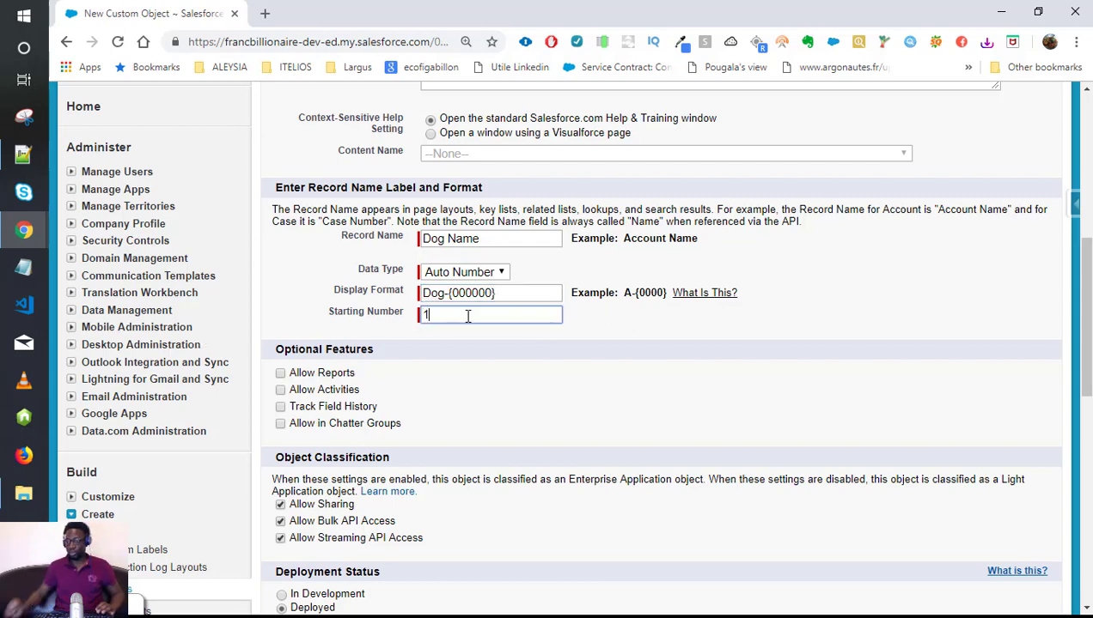
click(464, 272)
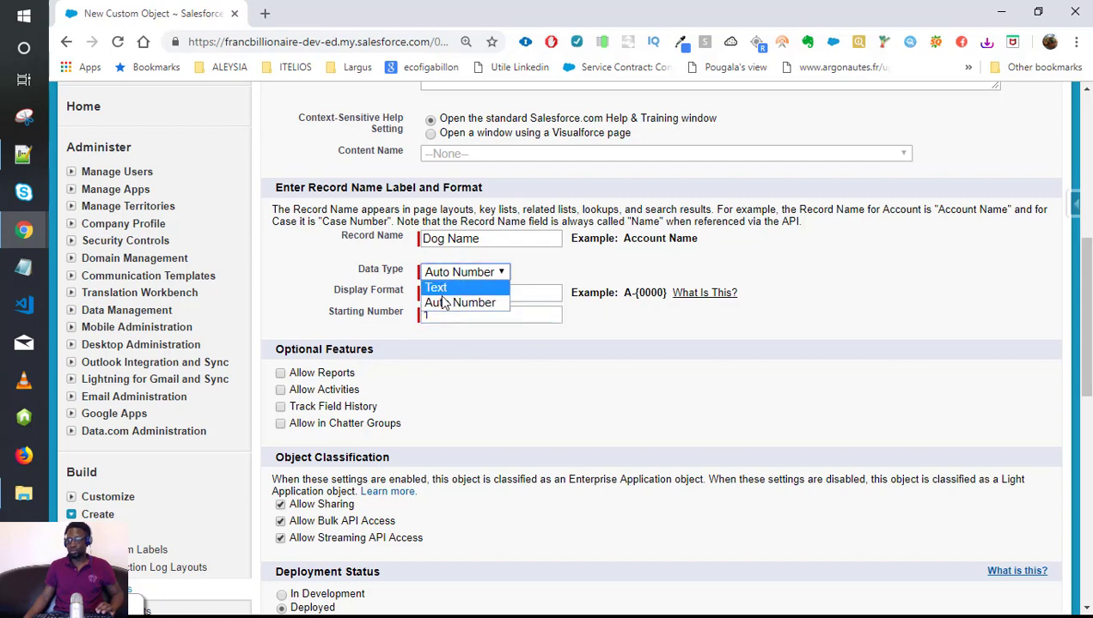
click(433, 287)
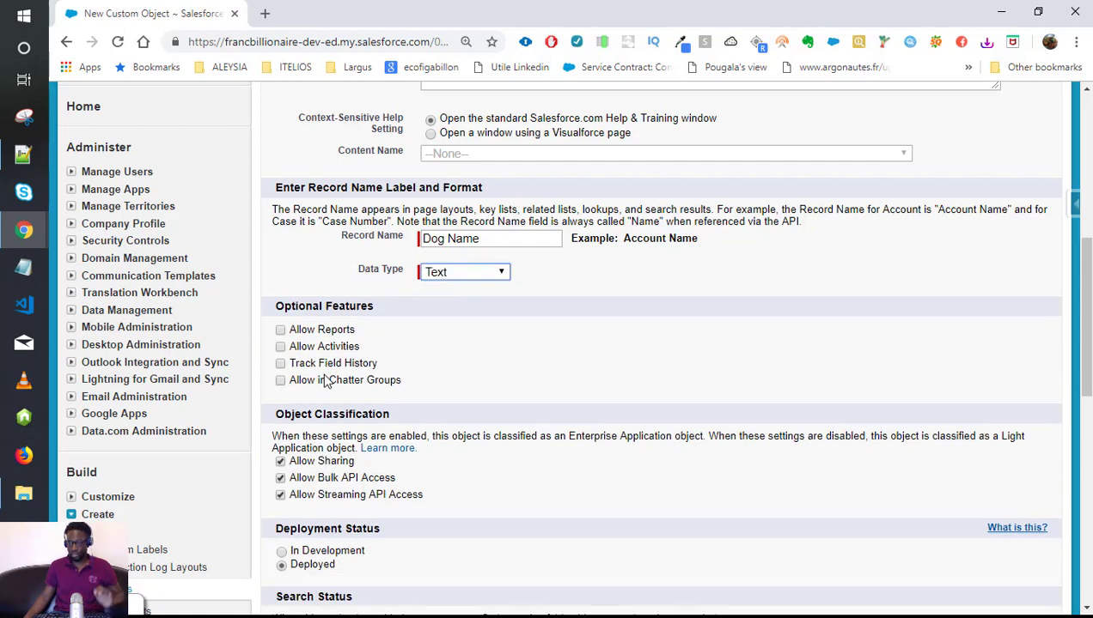
scroll(287, 320, down, 1)
scroll(287, 324, down, 1)
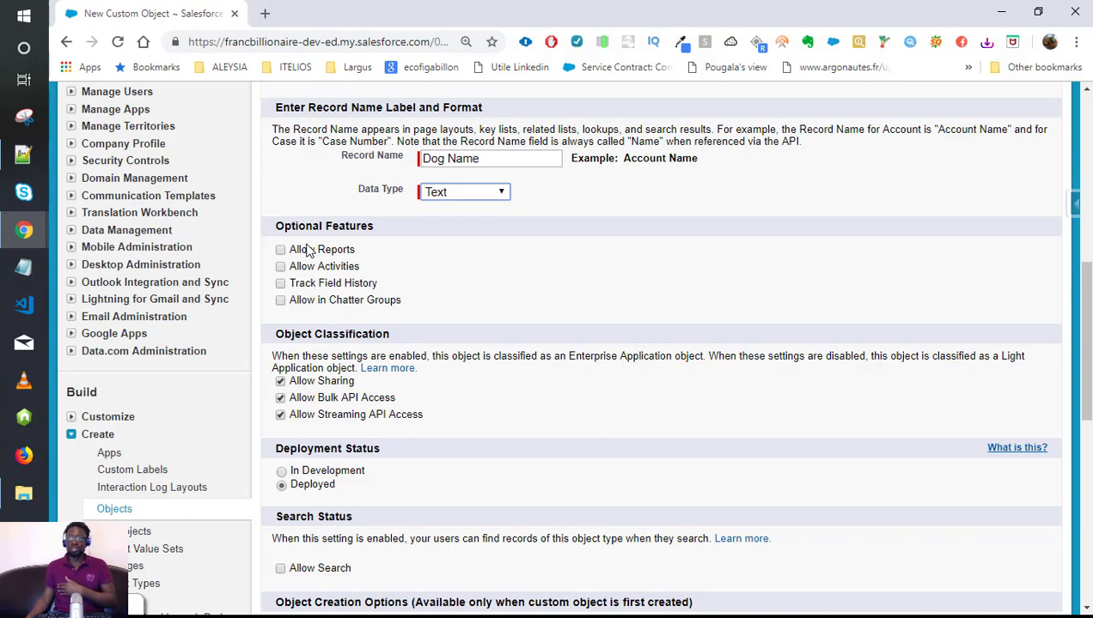
click(280, 283)
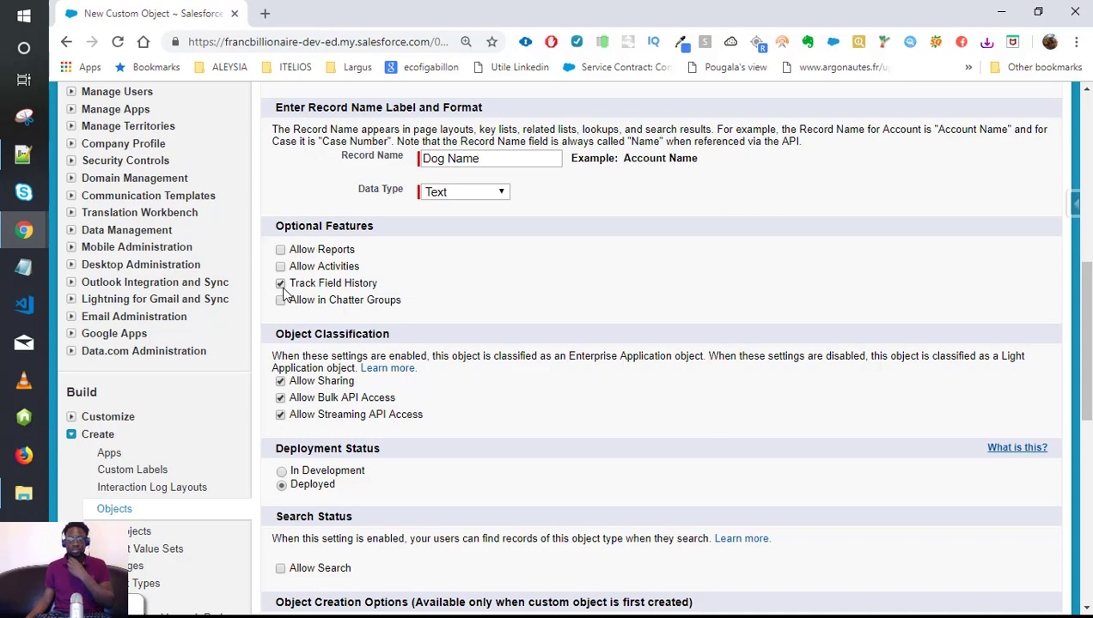
click(280, 284)
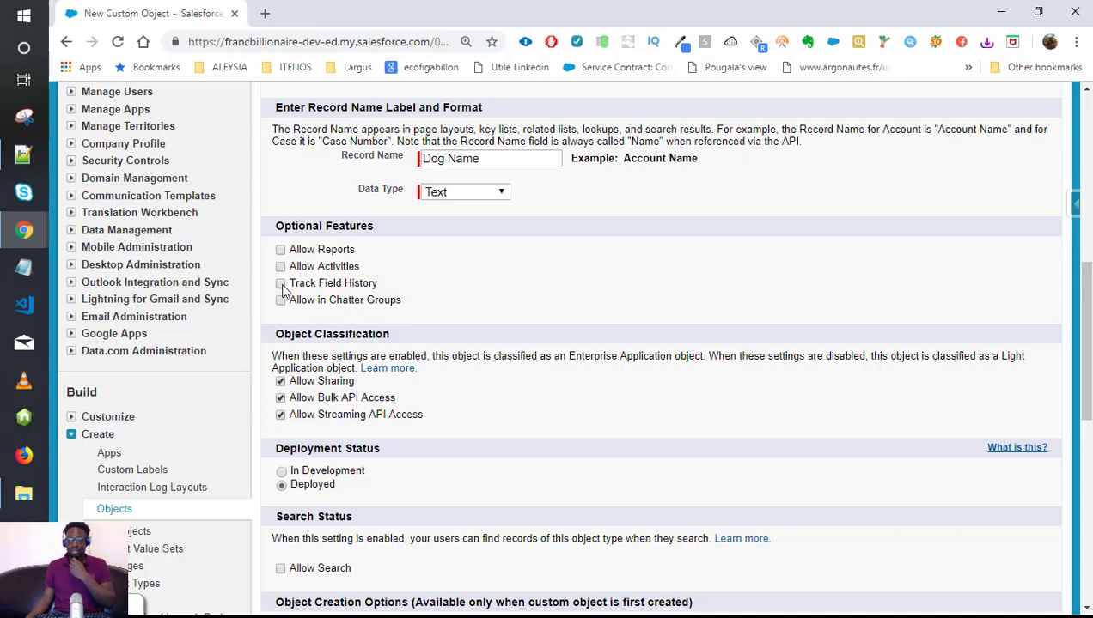
scroll(435, 296, down, 2)
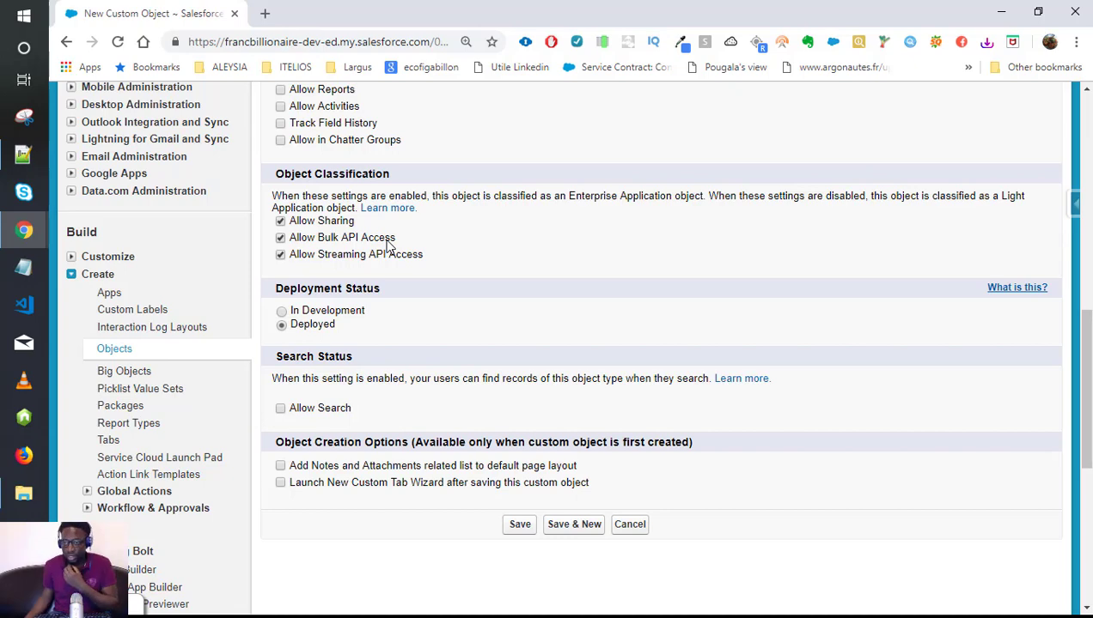
scroll(338, 367, down, 1)
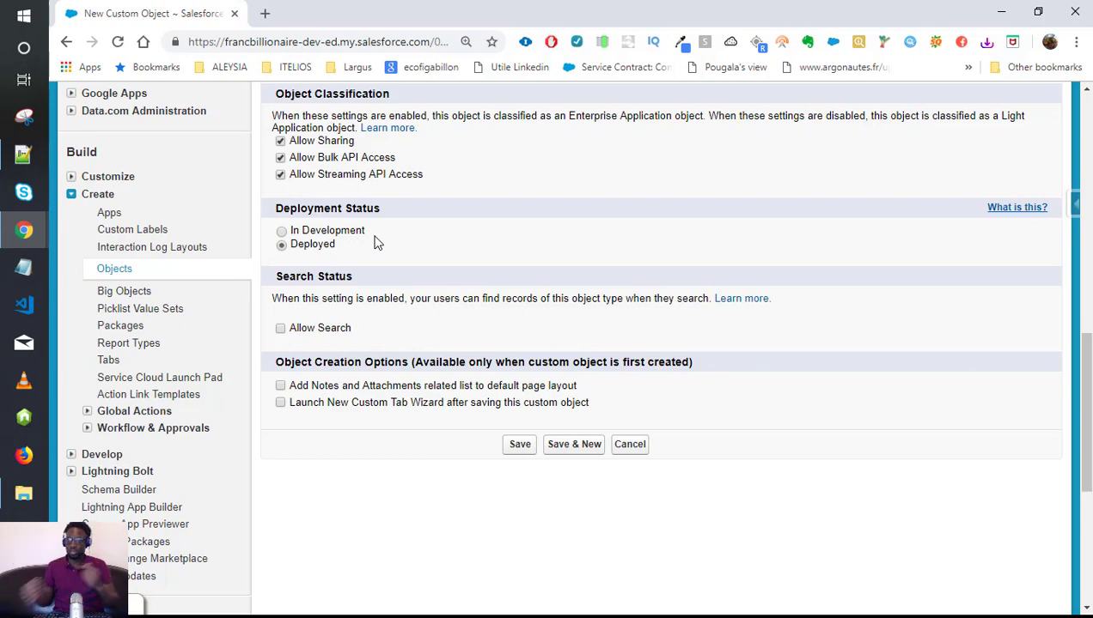
scroll(306, 323, down, 1)
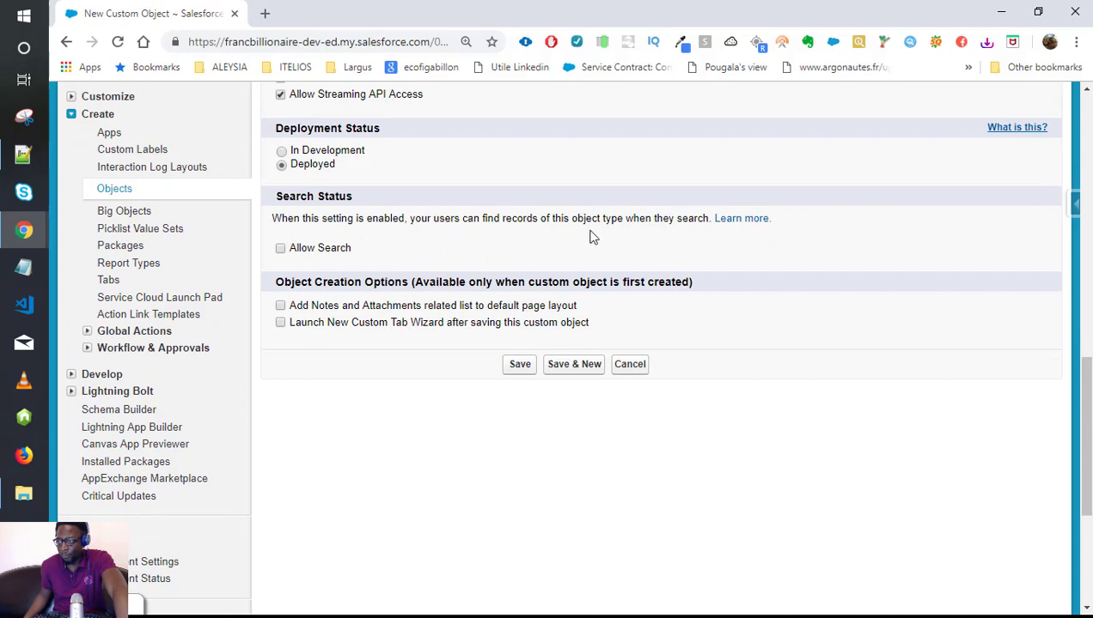
Enable Allow Search and Add Notes and Attachments on the Dog object form.
click(281, 249)
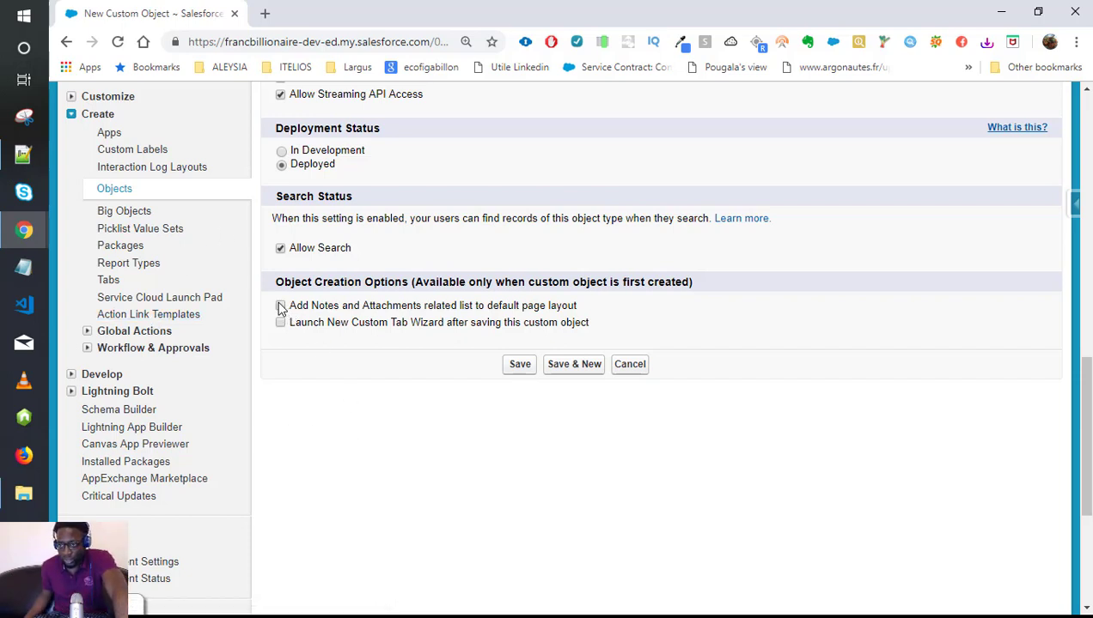
click(281, 307)
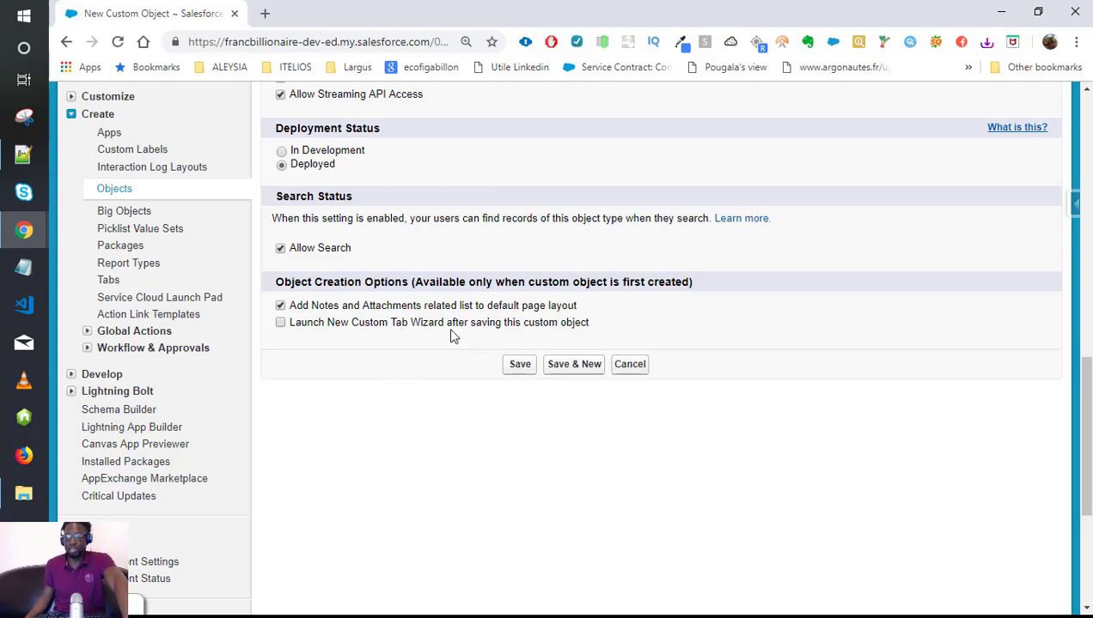
scroll(378, 371, up, 5)
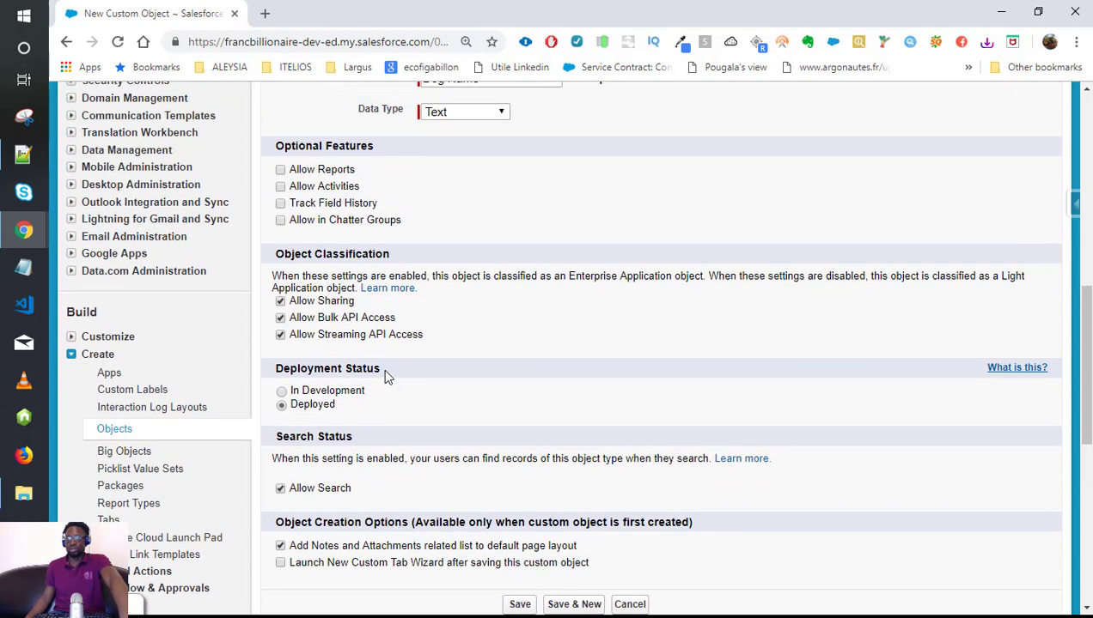
scroll(397, 388, up, 6)
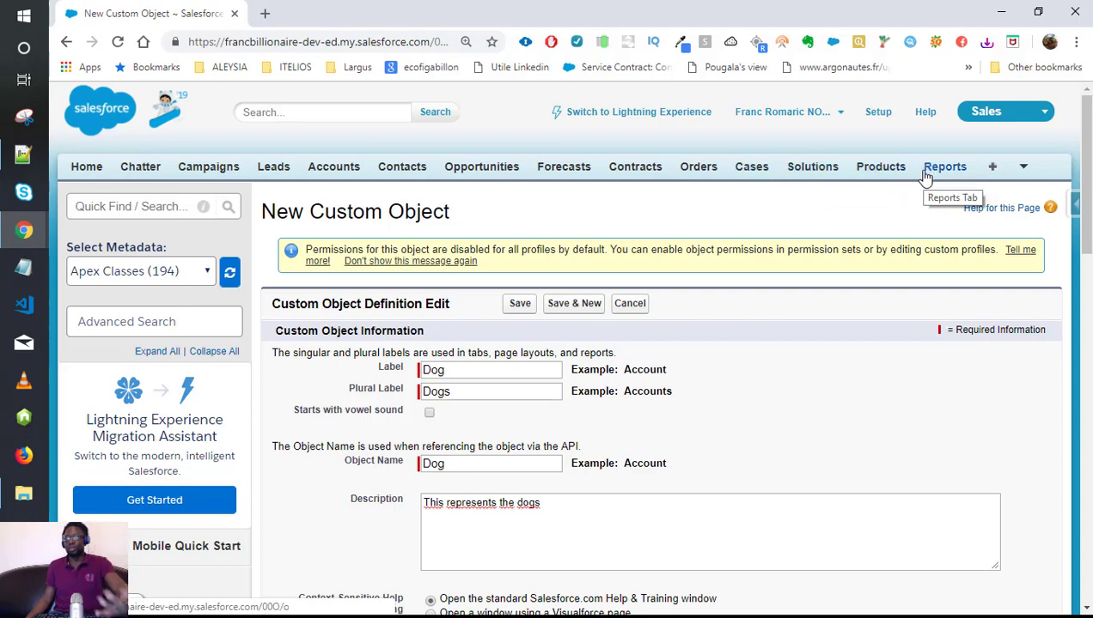
scroll(380, 206, down, 1)
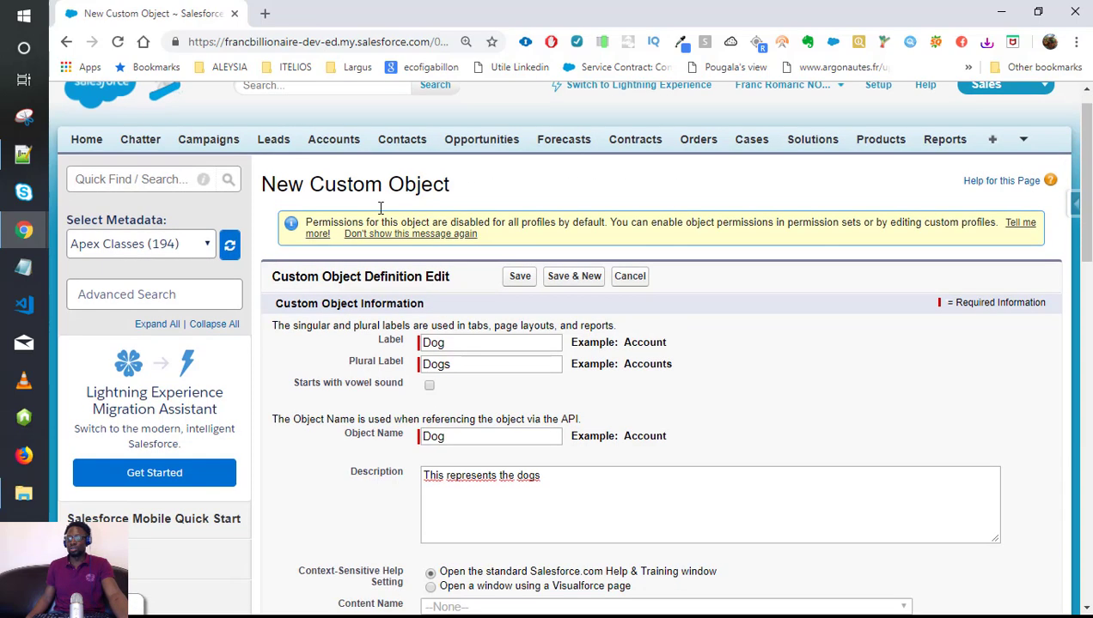
scroll(381, 206, down, 12)
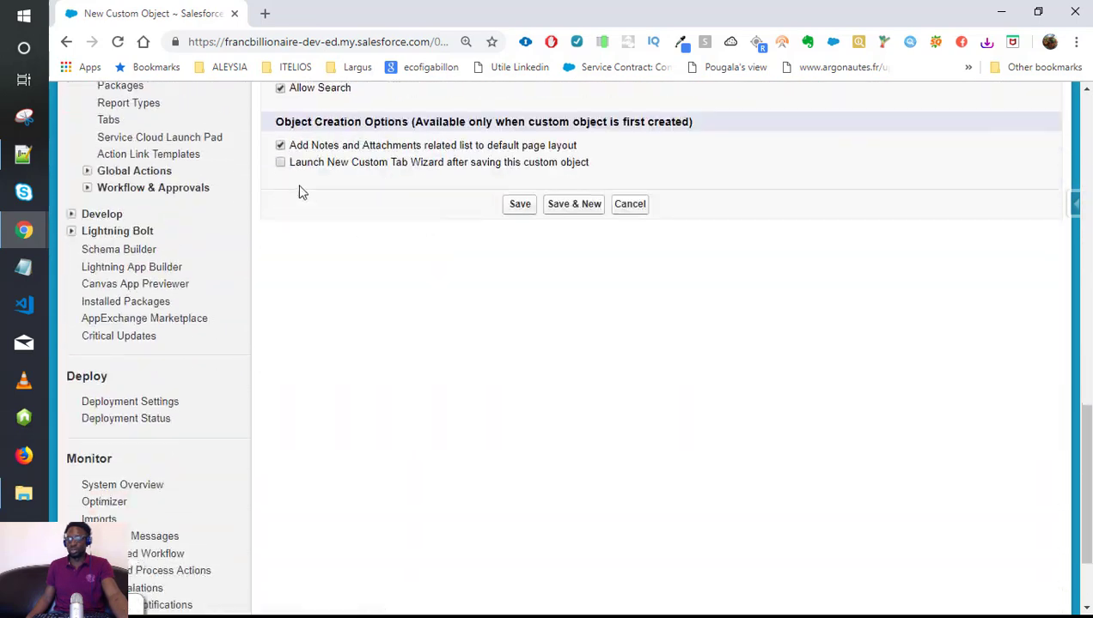
Save the Dog object with the tab wizard enabled and give its tab the Jewel style.
click(280, 163)
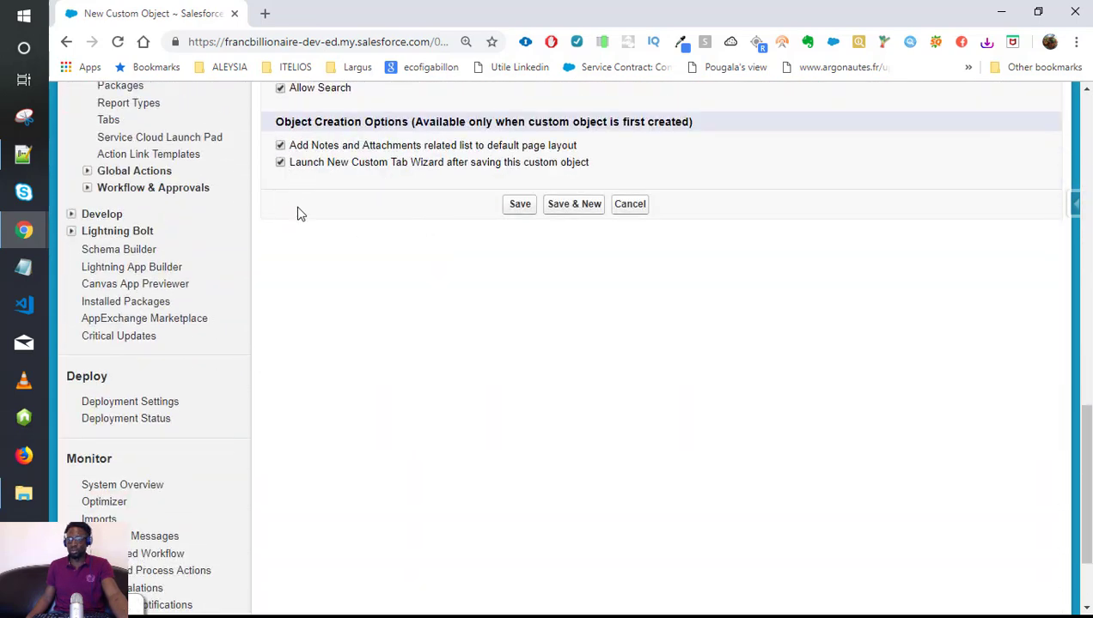
click(517, 205)
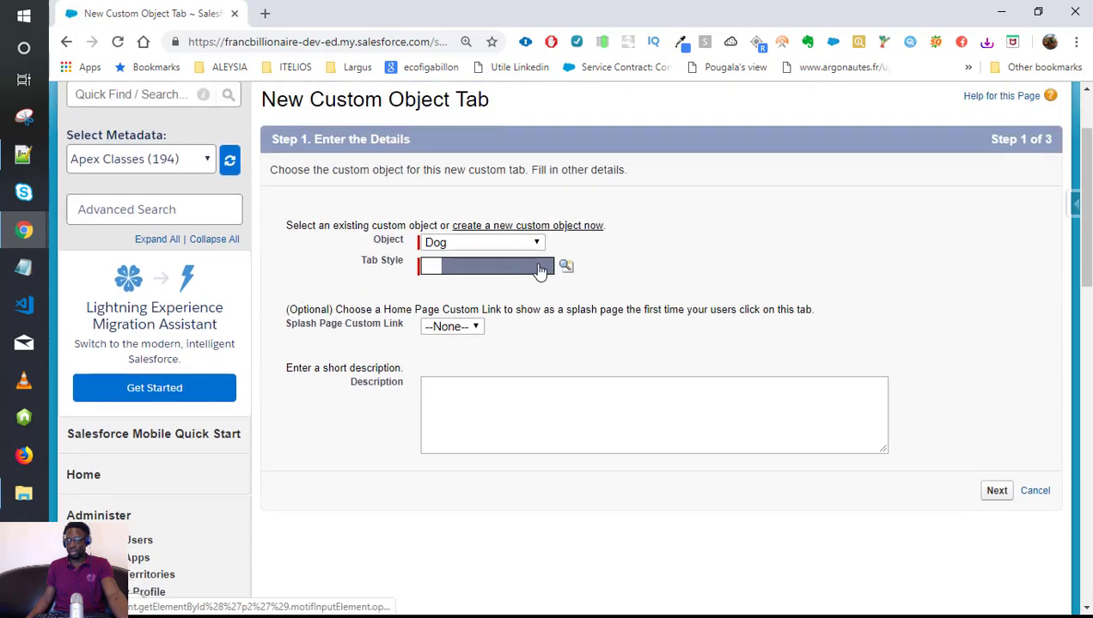
click(564, 269)
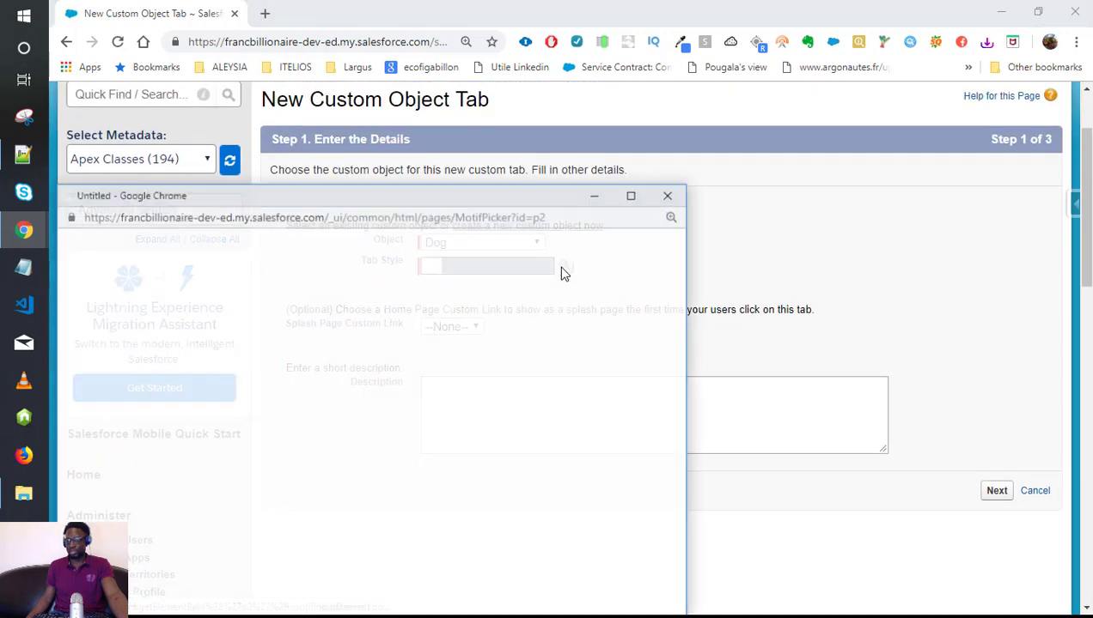
drag(410, 195, 533, 142)
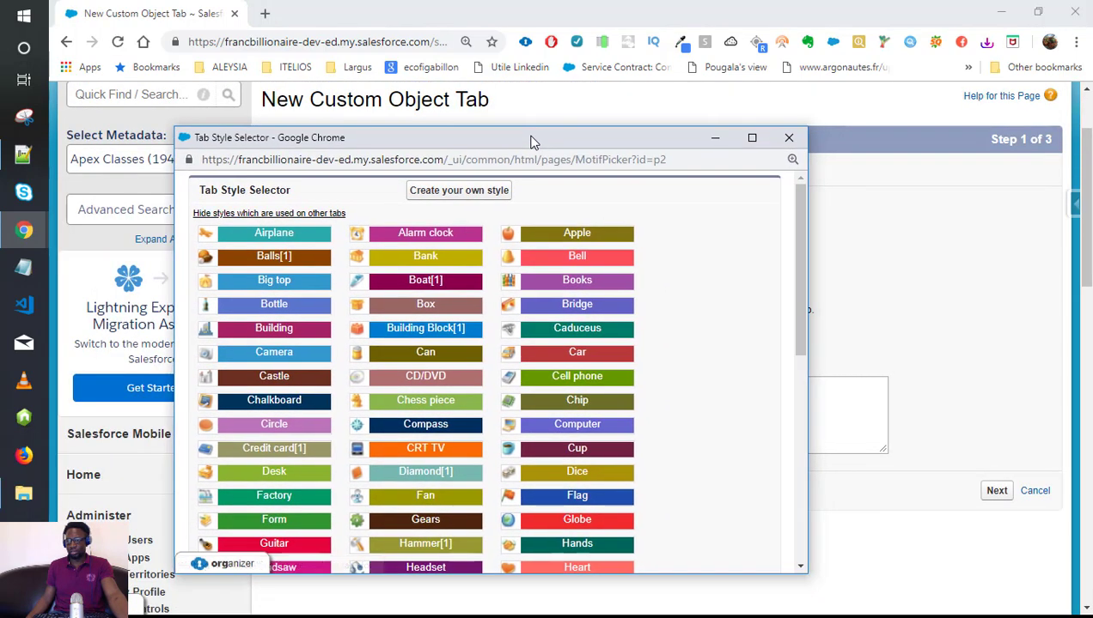
scroll(485, 327, down, 5)
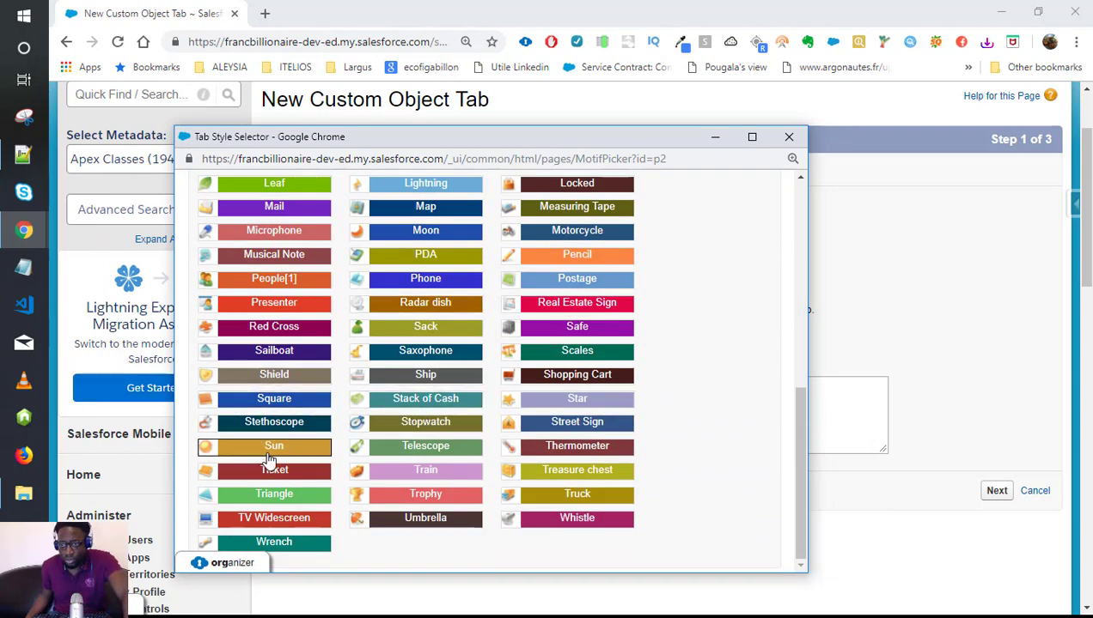
scroll(268, 460, up, 3)
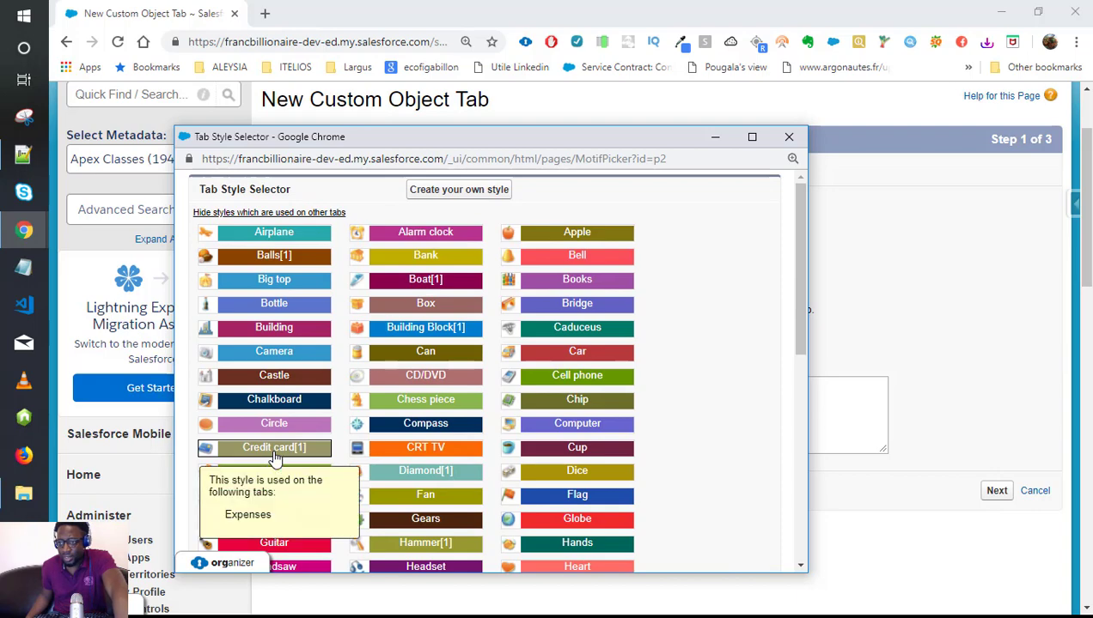
scroll(276, 458, down, 2)
scroll(281, 456, down, 4)
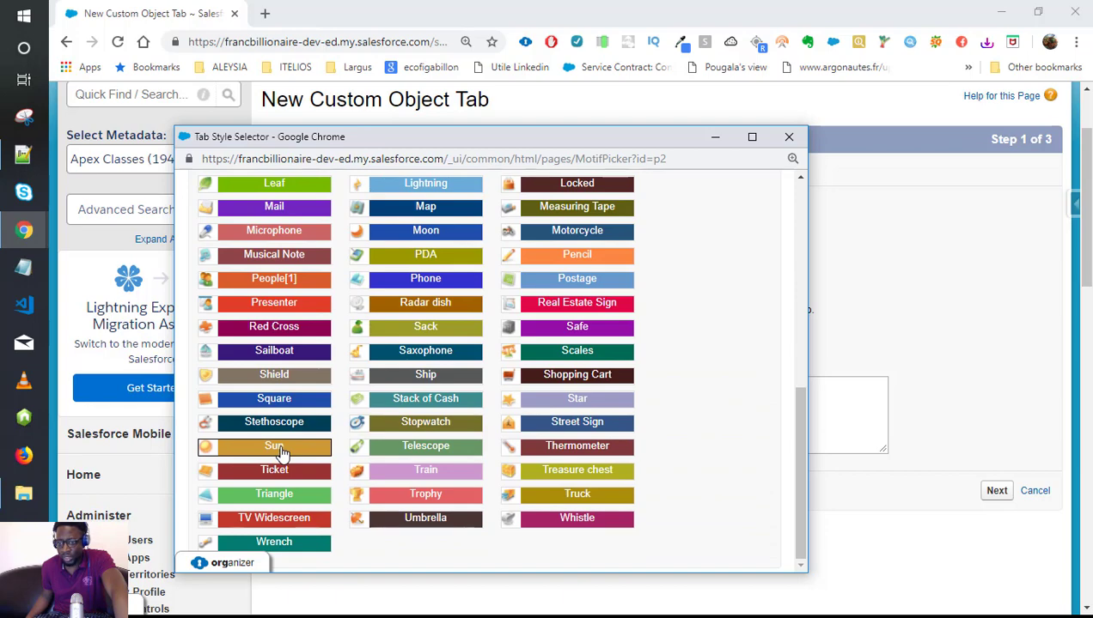
scroll(284, 453, up, 2)
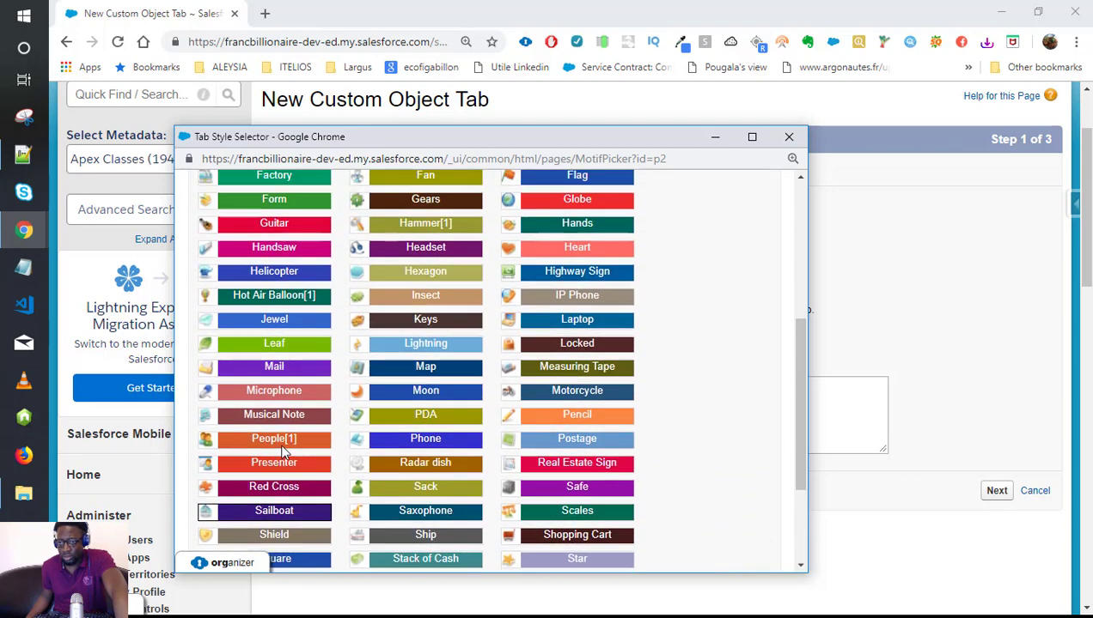
click(251, 326)
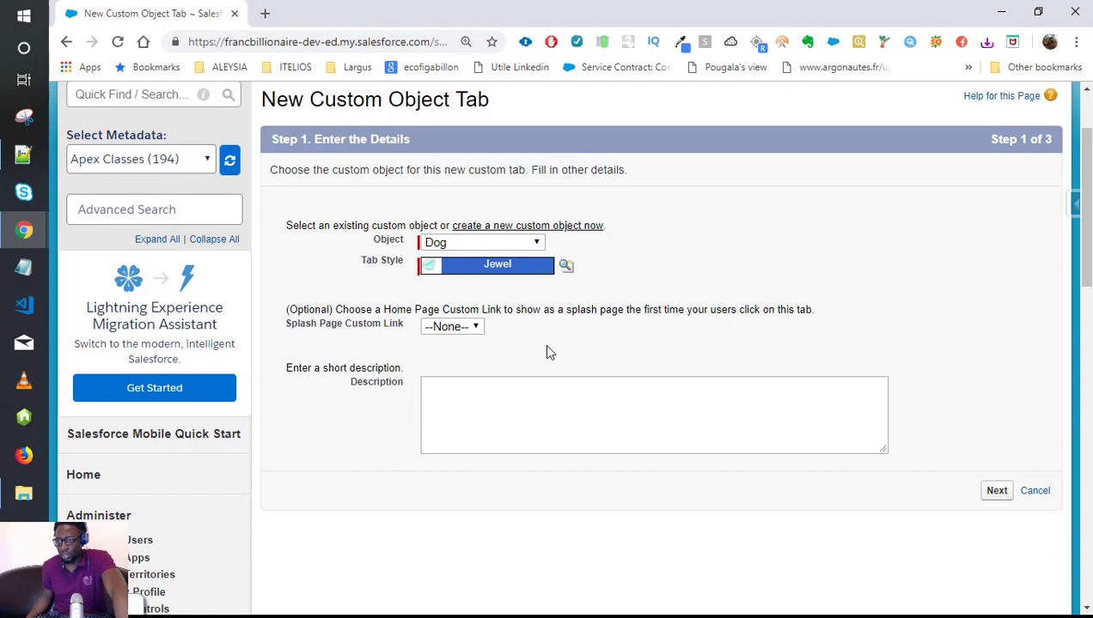
Keep the splash page custom link at --None-- and advance to Step 2, Add to Profiles.
click(474, 330)
click(474, 331)
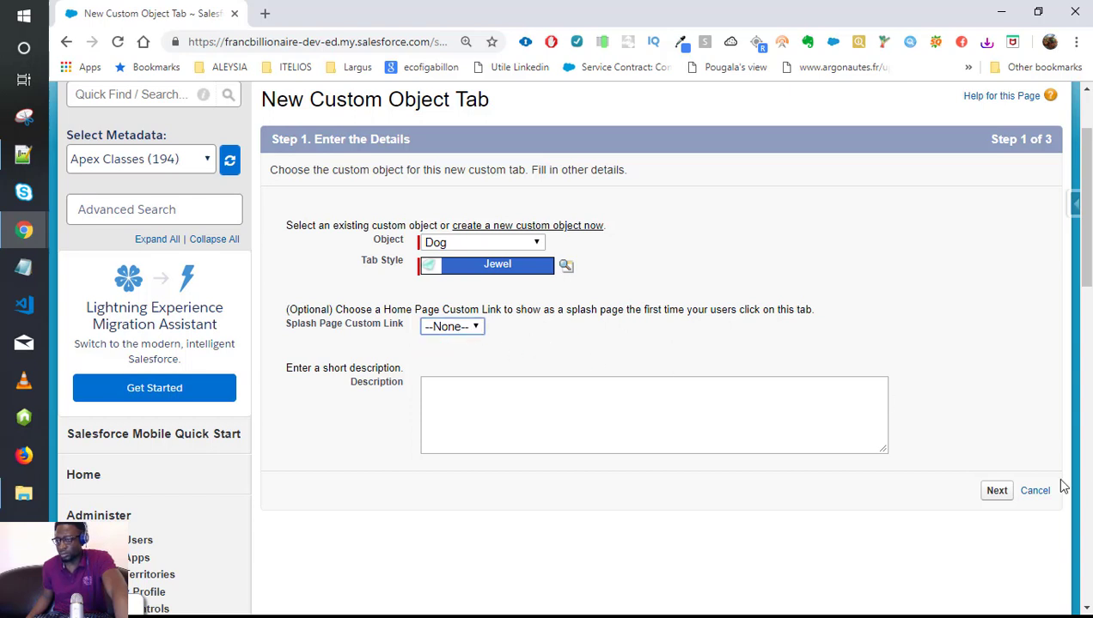
click(996, 493)
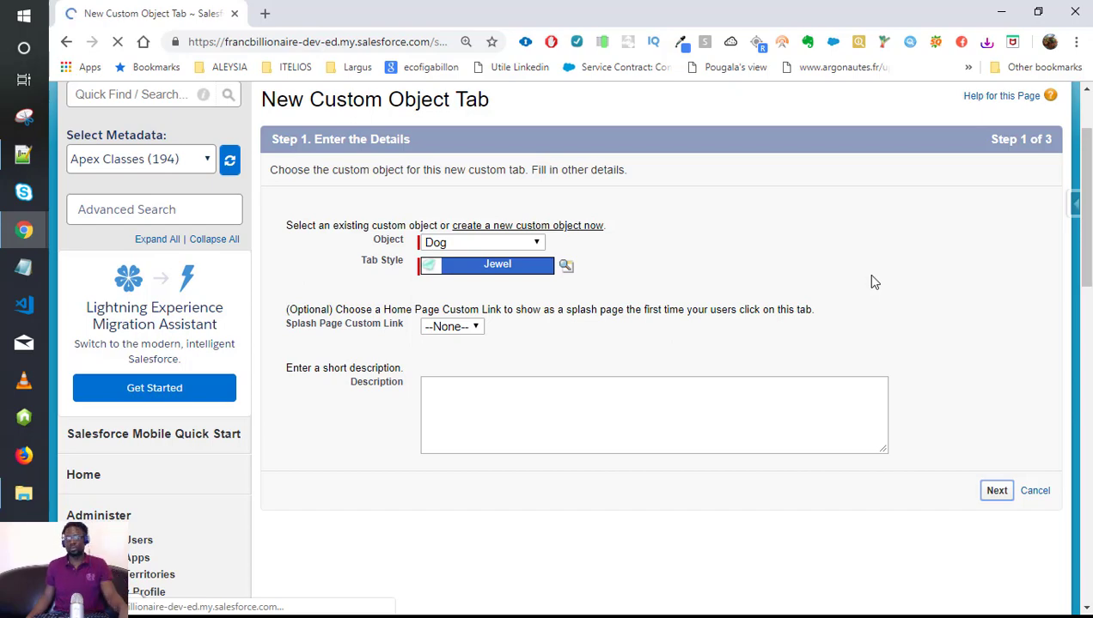
scroll(626, 558, down, 2)
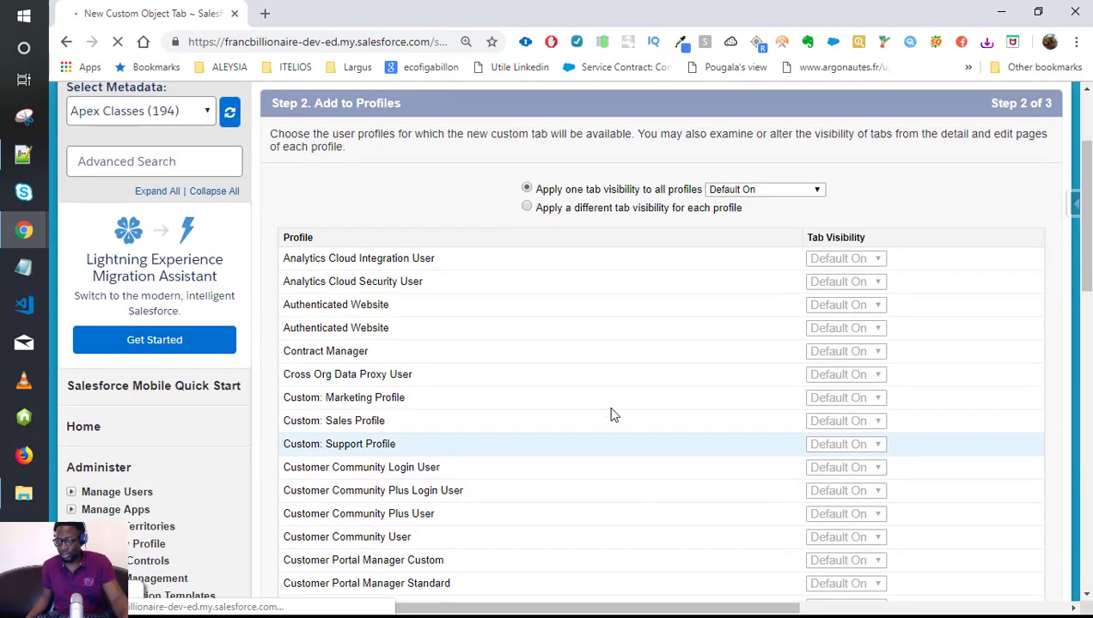
scroll(613, 255, up, 2)
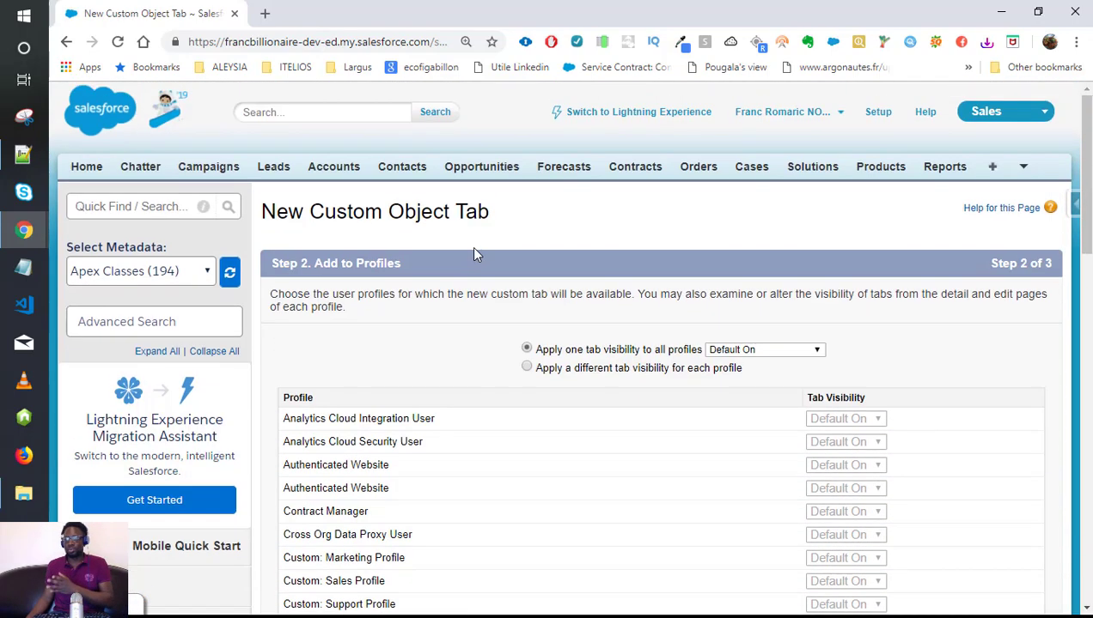
scroll(473, 254, down, 3)
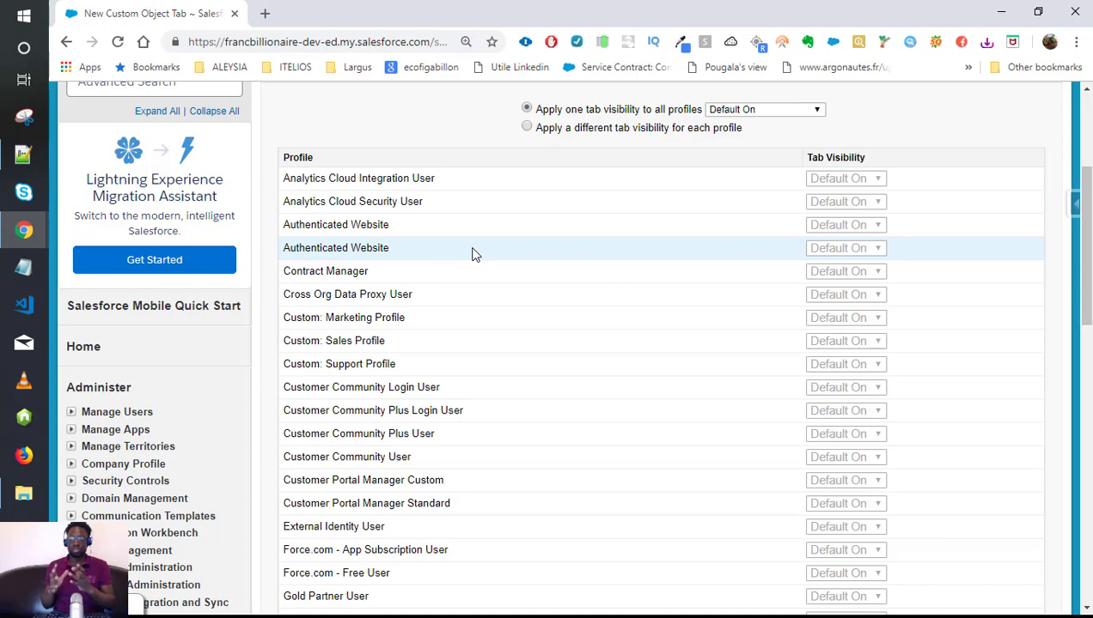
scroll(472, 255, up, 3)
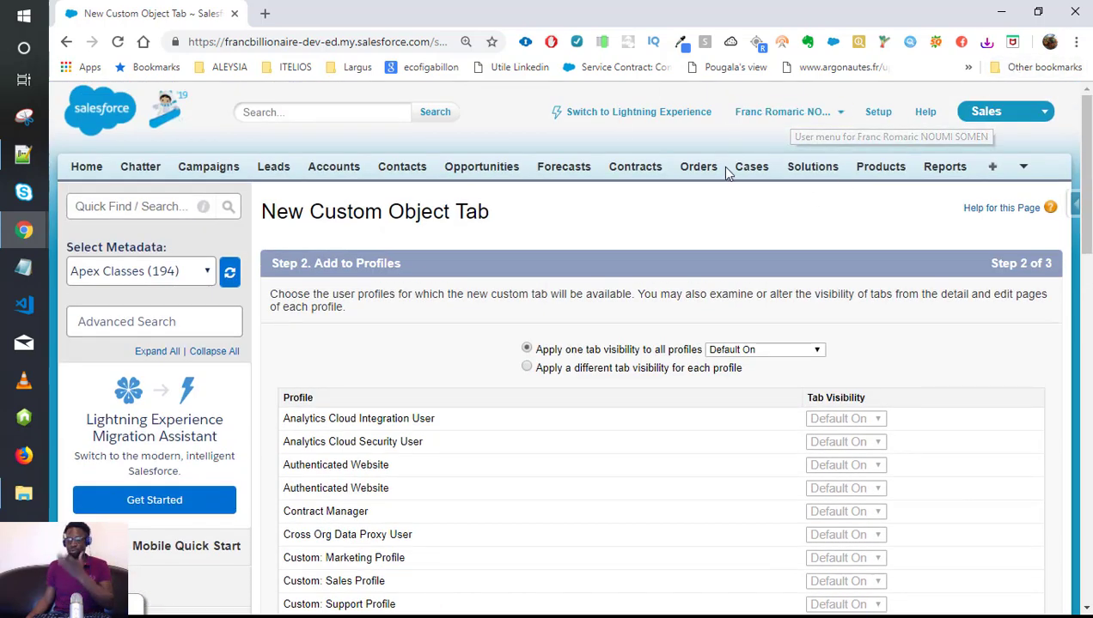
scroll(625, 346, down, 2)
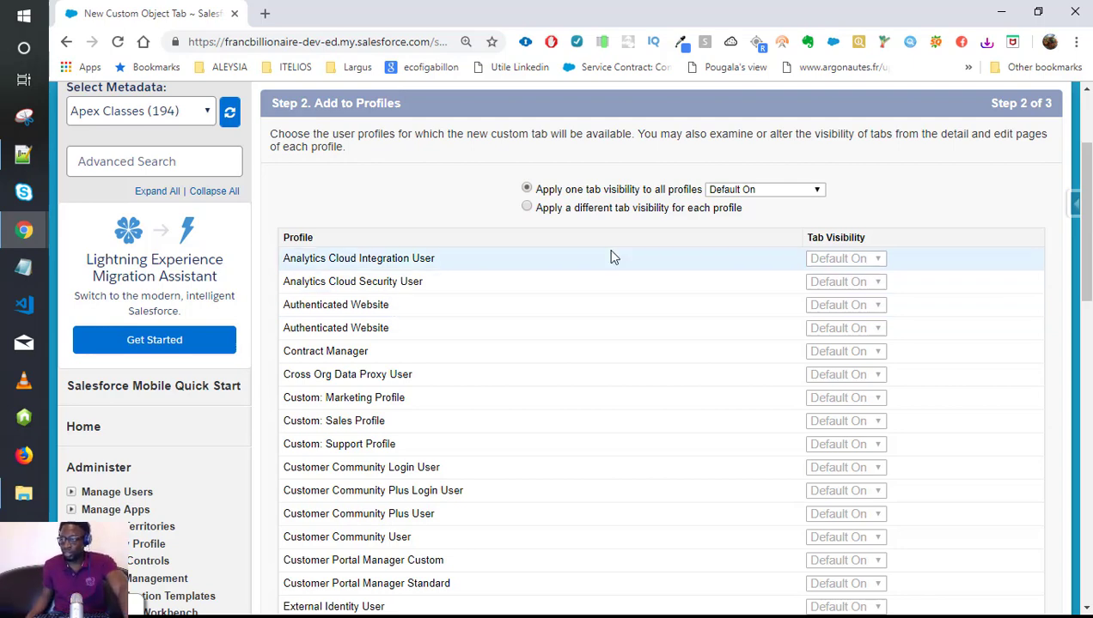
Apply one tab visibility, Default On, to all profiles.
scroll(600, 302, up, 2)
scroll(567, 335, down, 1)
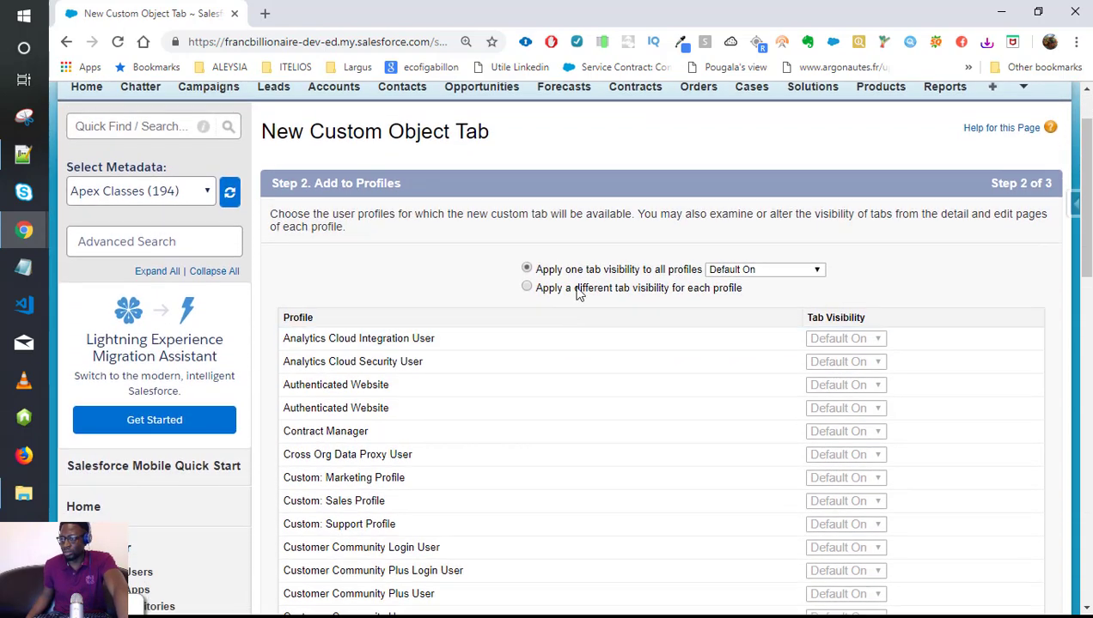
scroll(553, 126, up, 1)
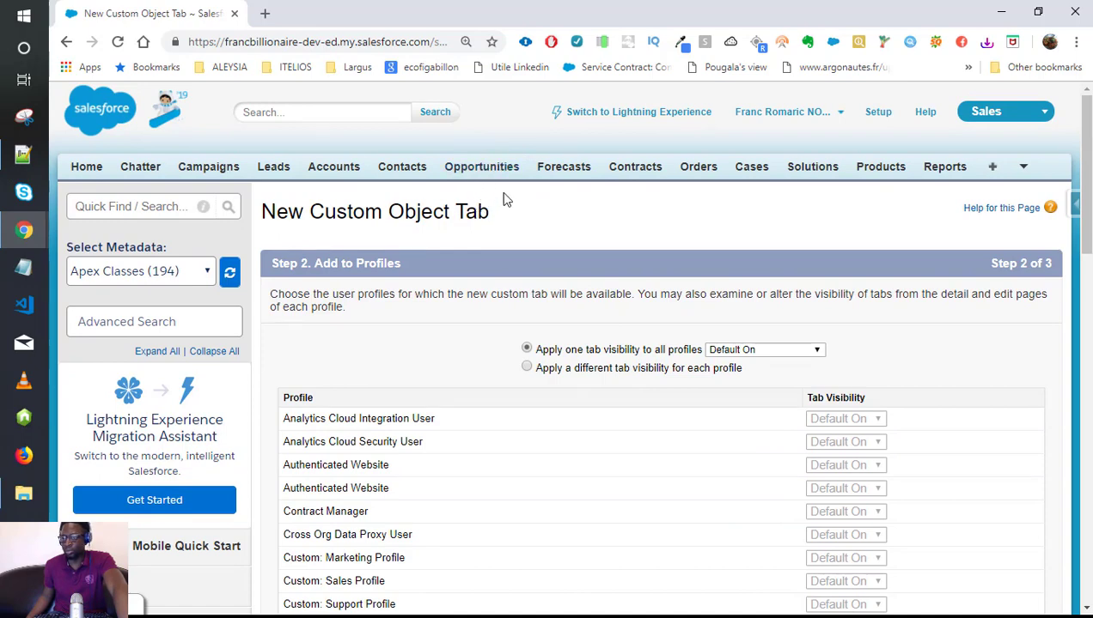
scroll(893, 394, down, 1)
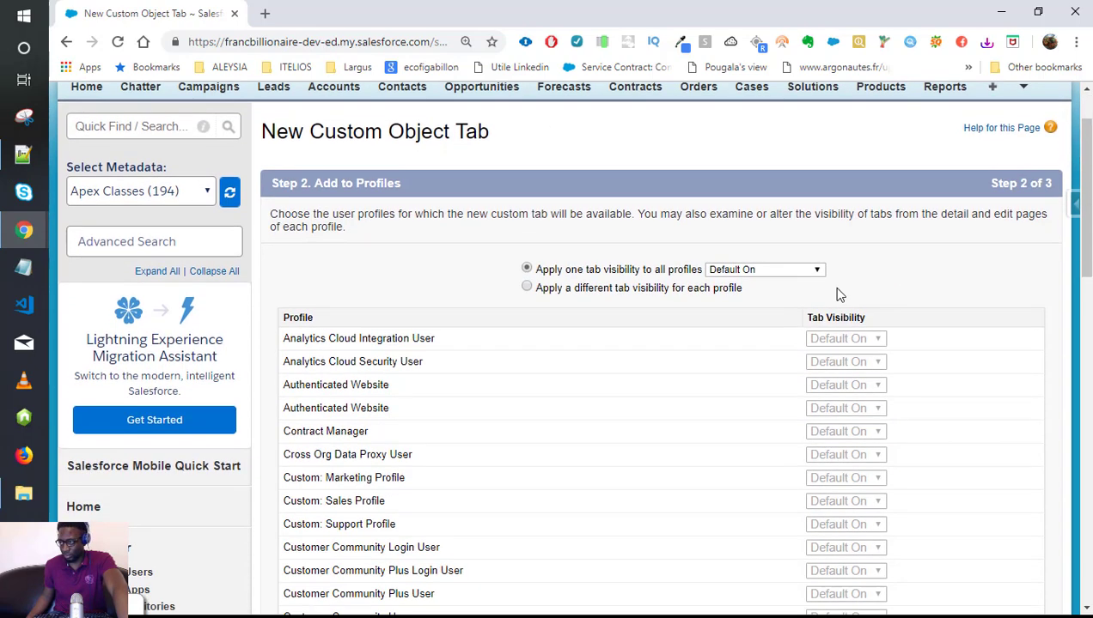
click(783, 270)
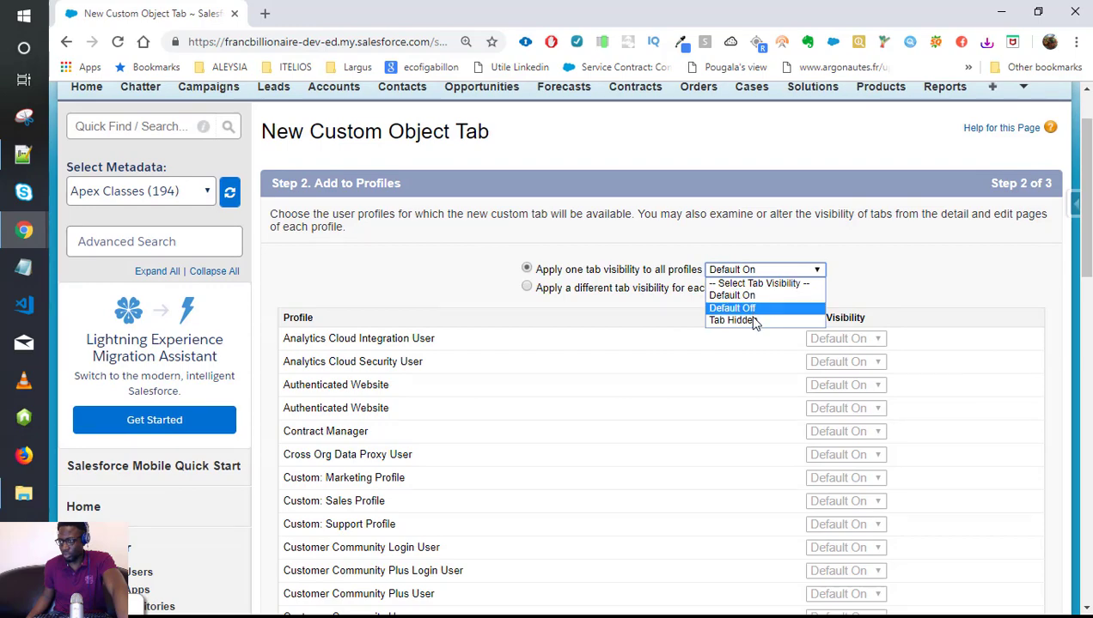
click(735, 295)
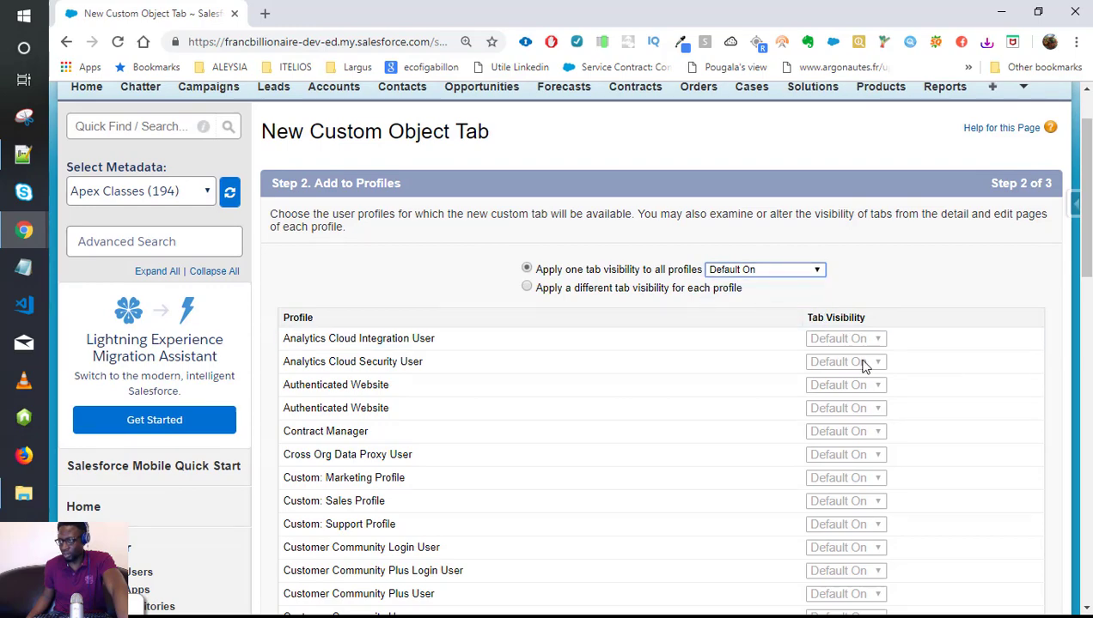
scroll(793, 363, down, 4)
scroll(793, 362, down, 4)
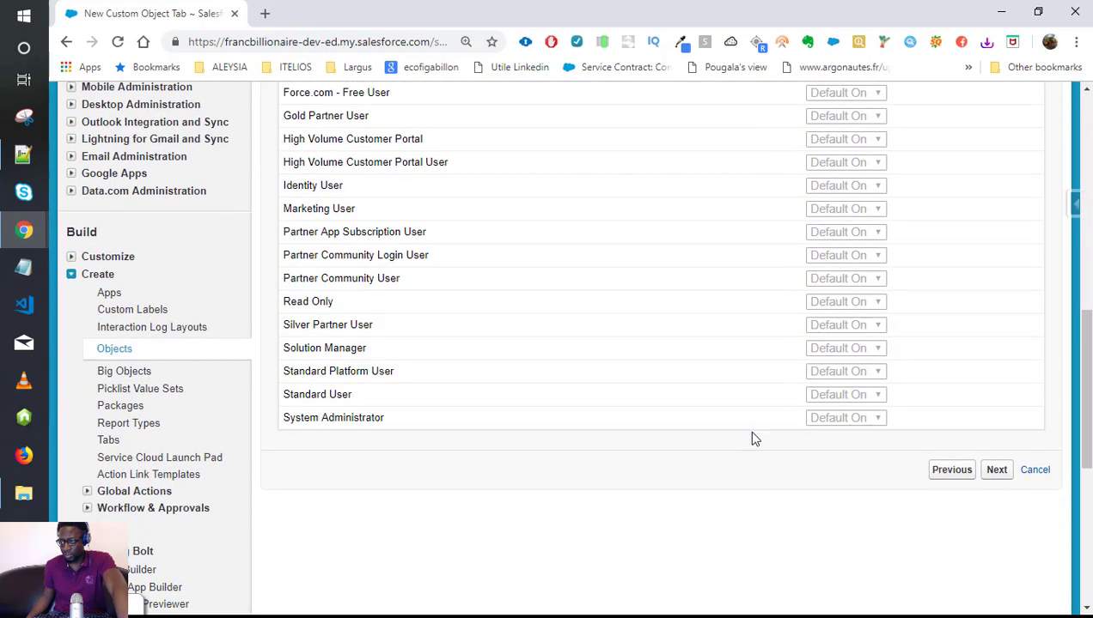
scroll(505, 256, up, 7)
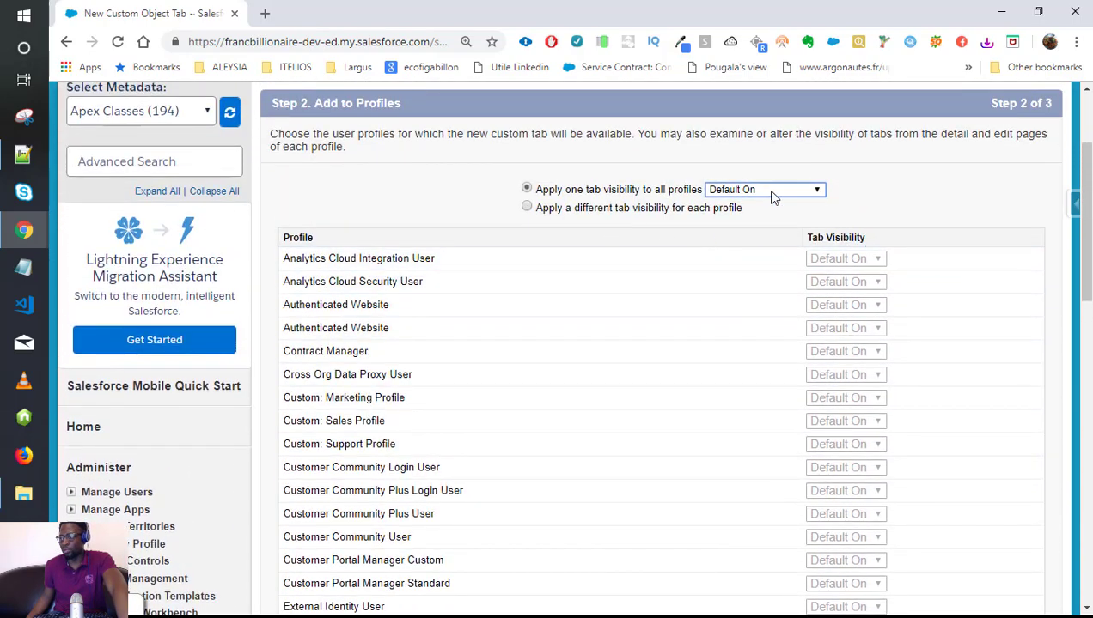
Switch to per-profile visibility and set Analytics Cloud Security User to Default Off.
click(527, 208)
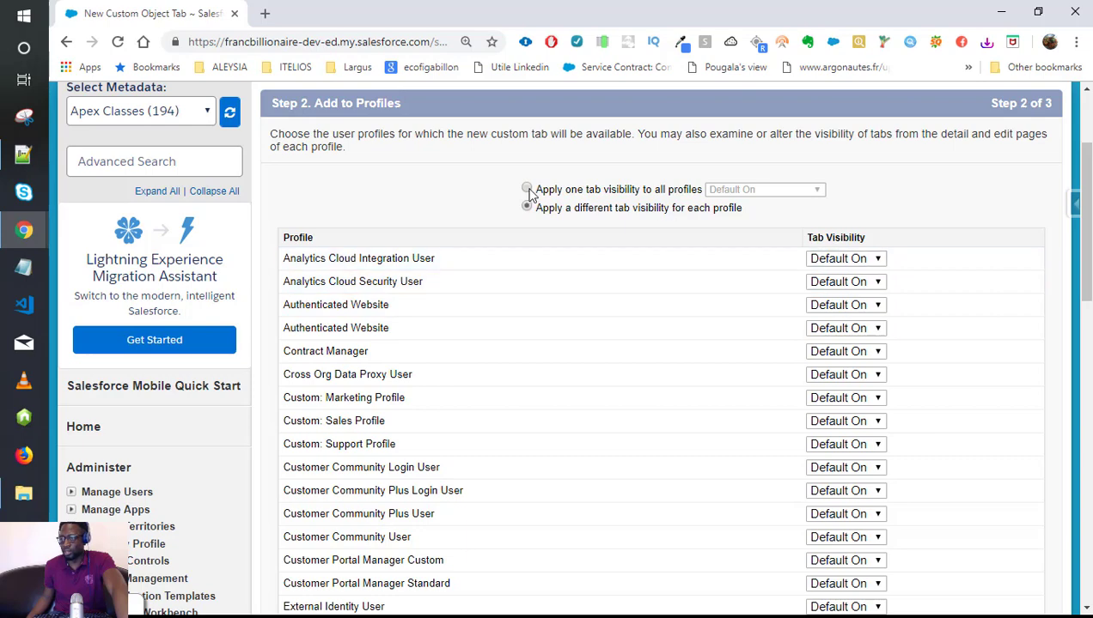
click(528, 190)
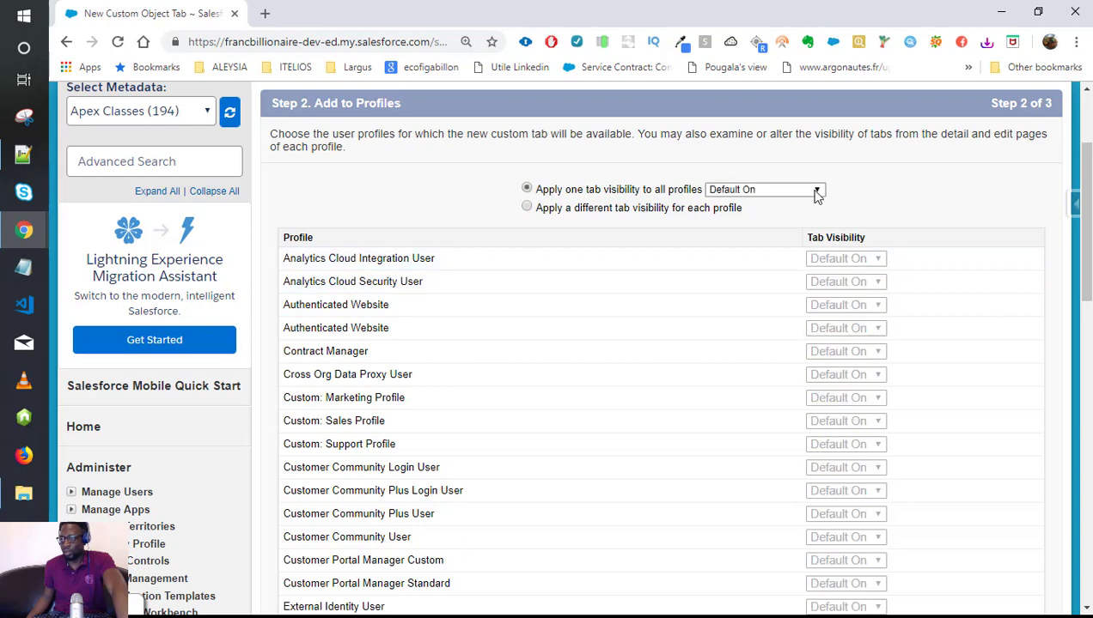
click(526, 208)
scroll(850, 295, down, 1)
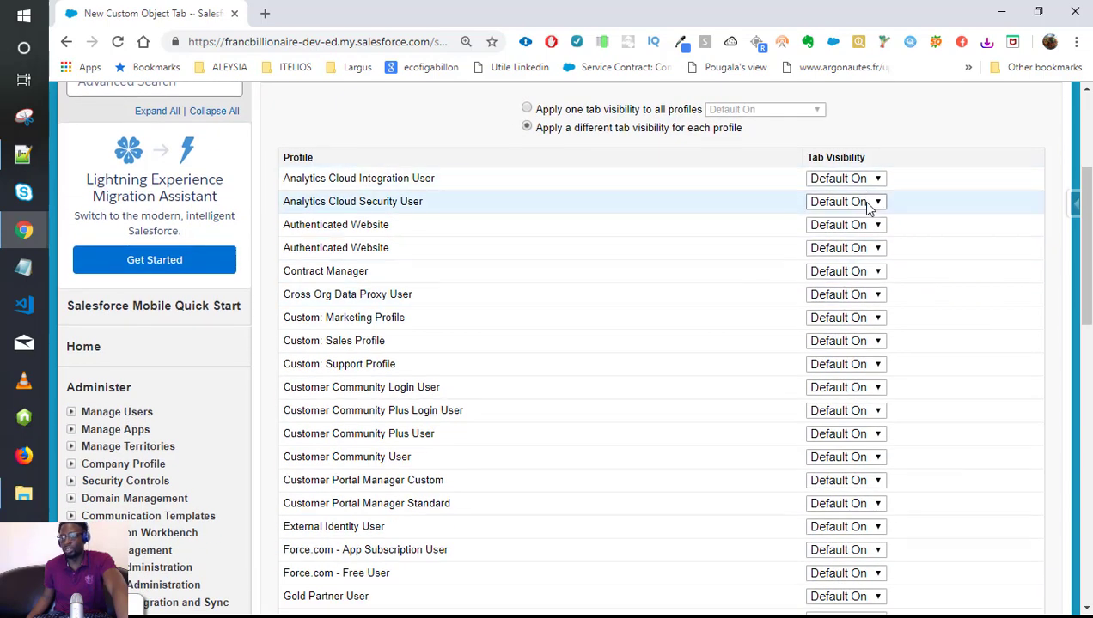
click(868, 206)
click(859, 233)
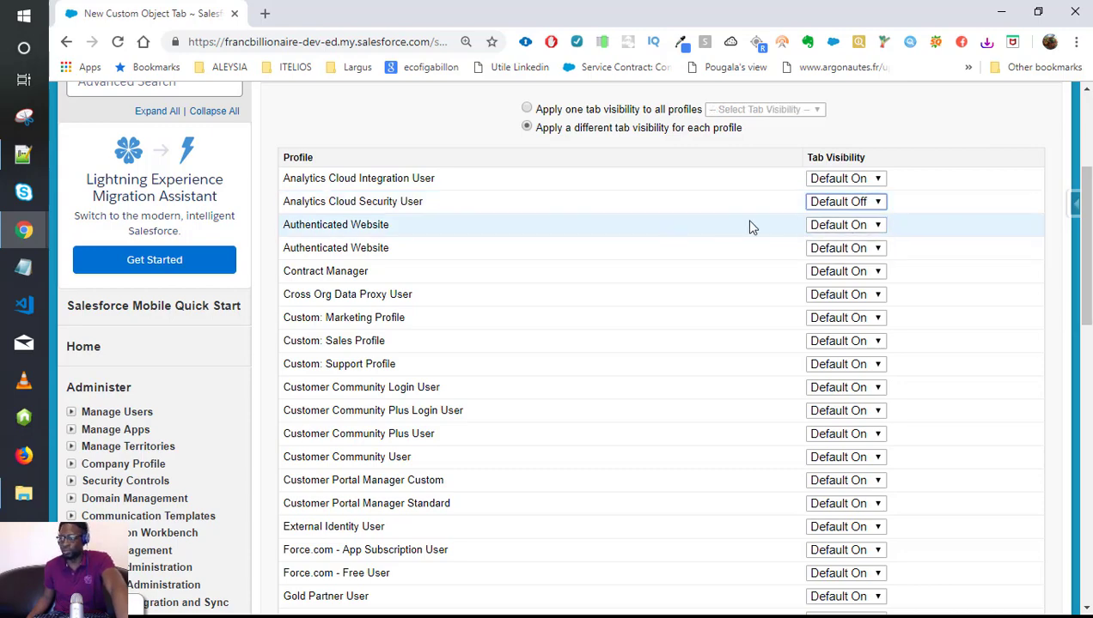
scroll(749, 227, down, 2)
scroll(866, 297, up, 4)
Return to one visibility for all profiles and reapply Default On.
click(527, 269)
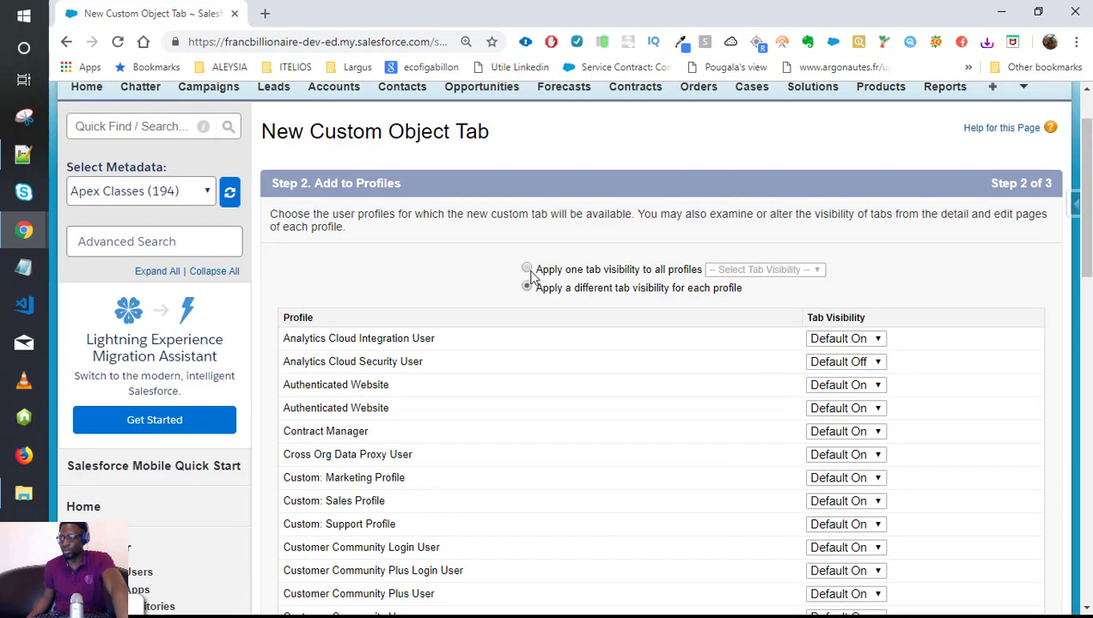
click(764, 270)
click(718, 300)
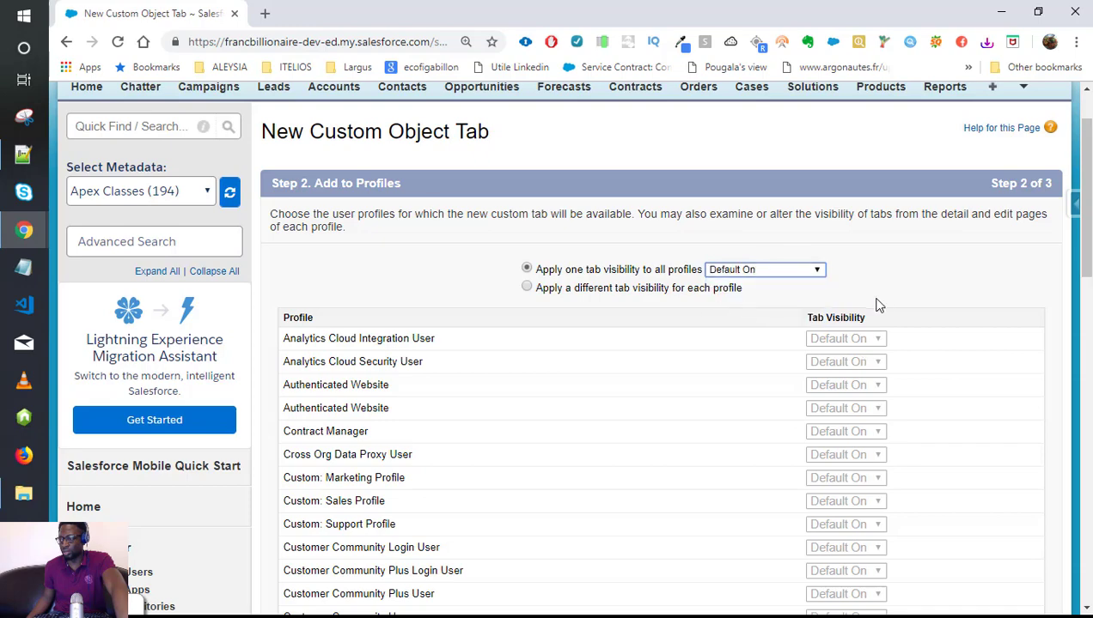
scroll(865, 317, down, 15)
scroll(995, 391, up, 5)
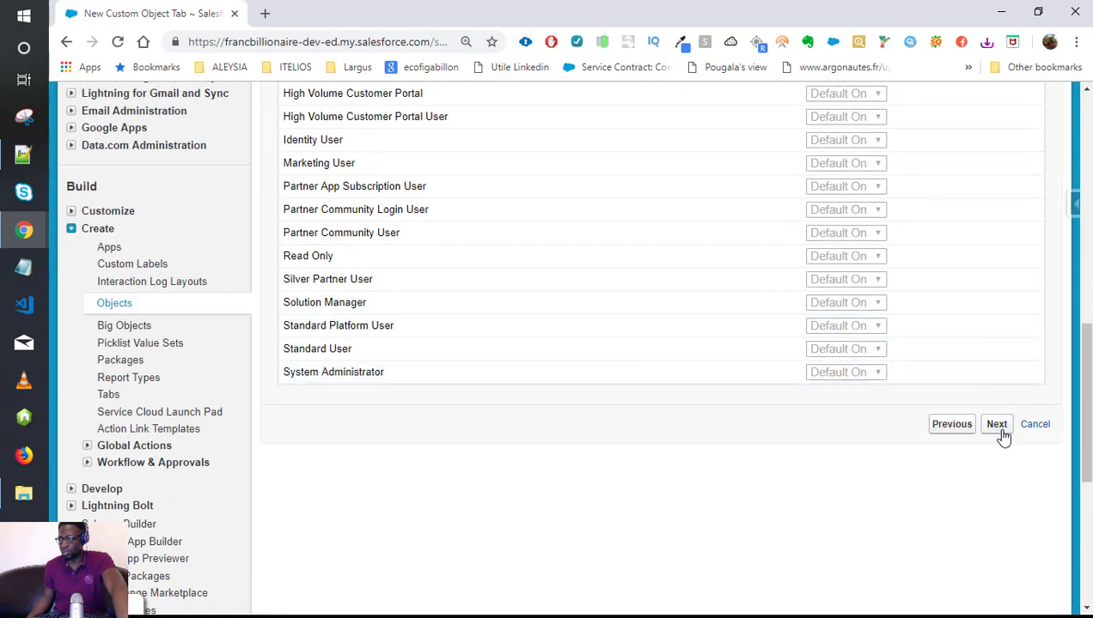
Advance to Step 3, Add to Custom Apps, leaving the Dog tab included in every app.
click(997, 424)
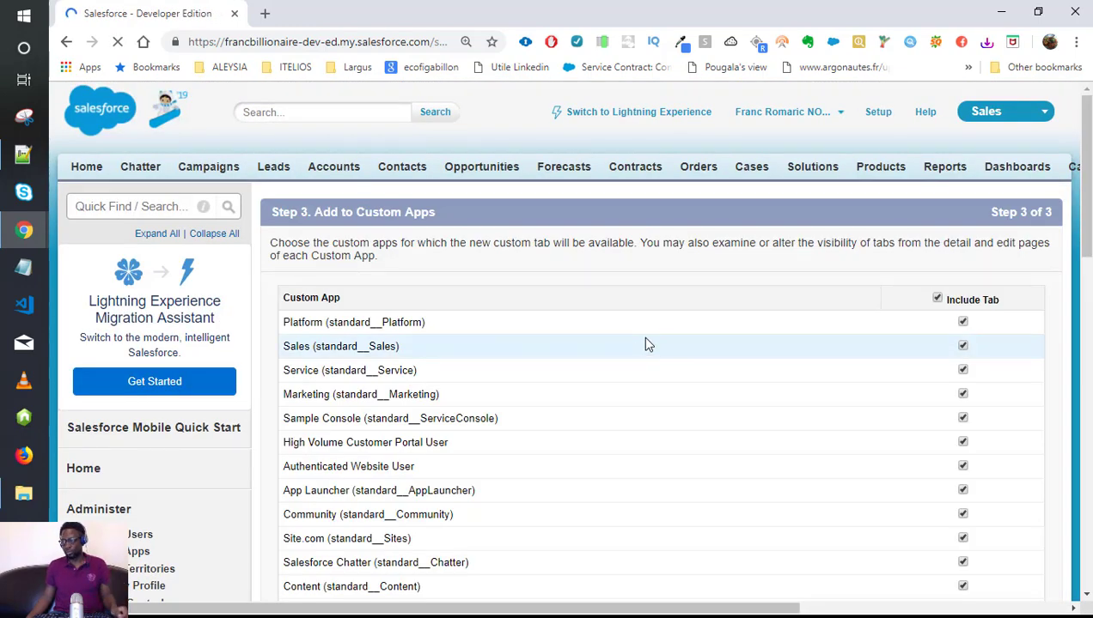
scroll(645, 343, down, 5)
scroll(645, 344, up, 4)
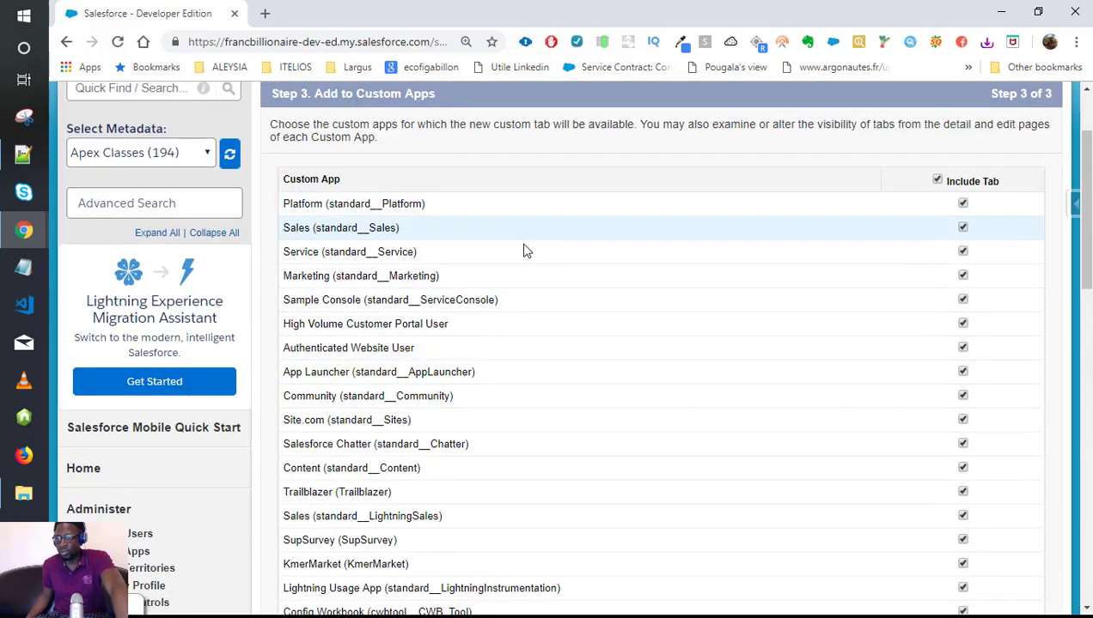
scroll(526, 249, up, 2)
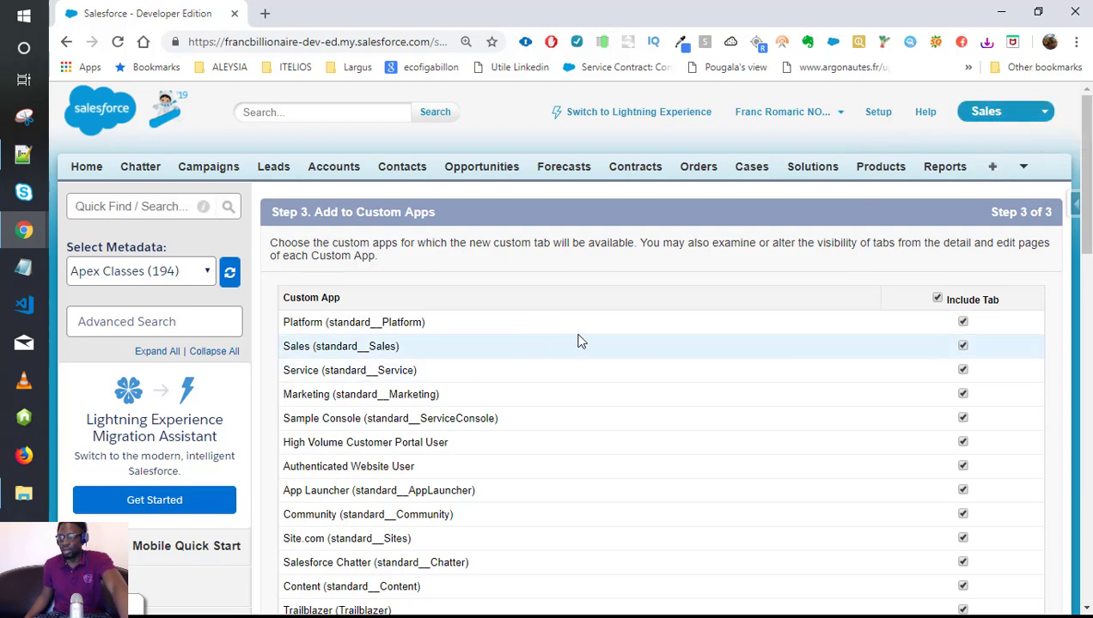
scroll(631, 332, down, 1)
scroll(631, 331, down, 1)
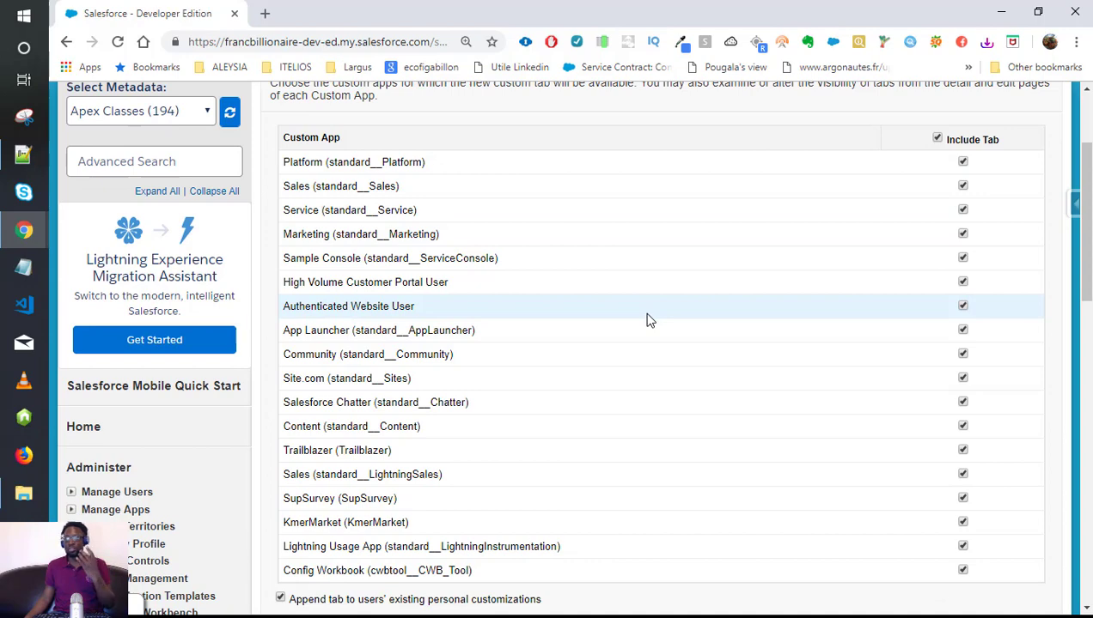
scroll(649, 320, up, 2)
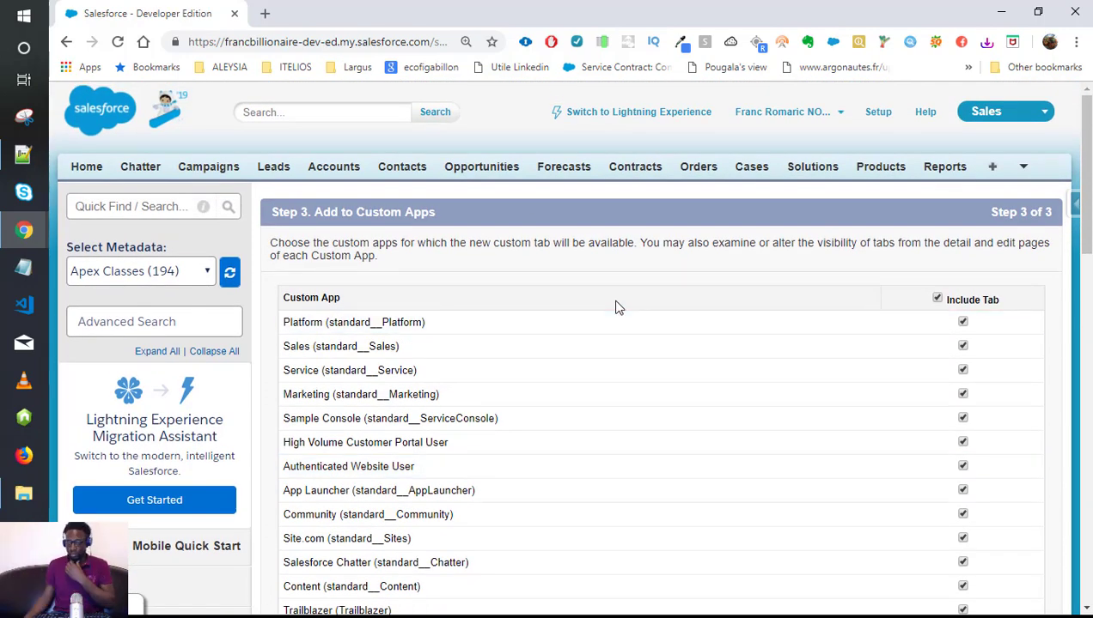
scroll(854, 371, down, 6)
scroll(863, 369, up, 4)
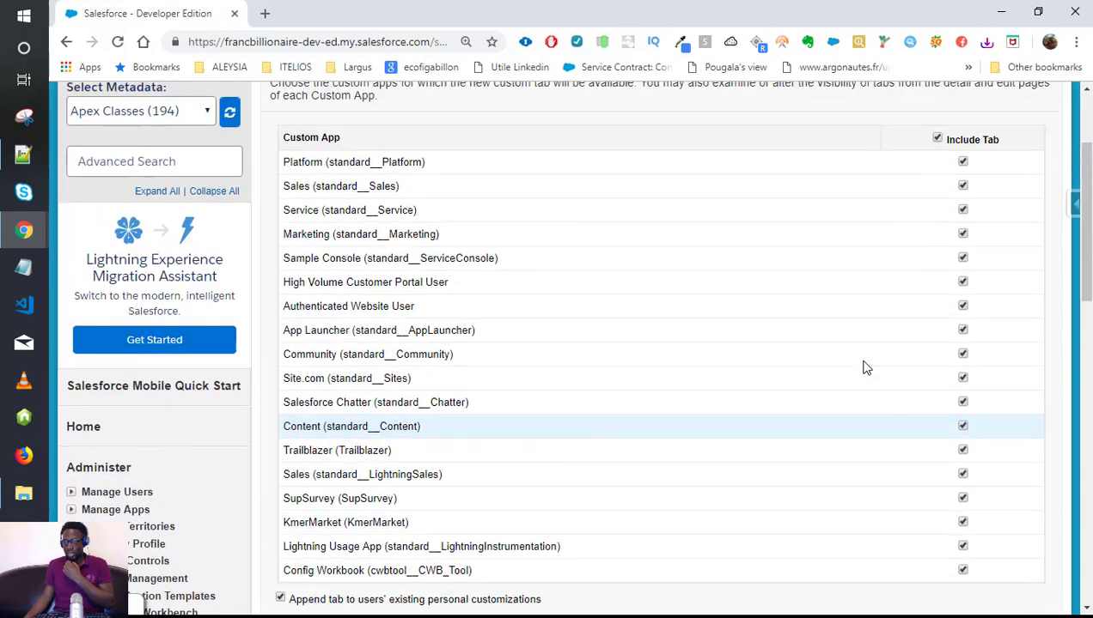
scroll(866, 368, up, 2)
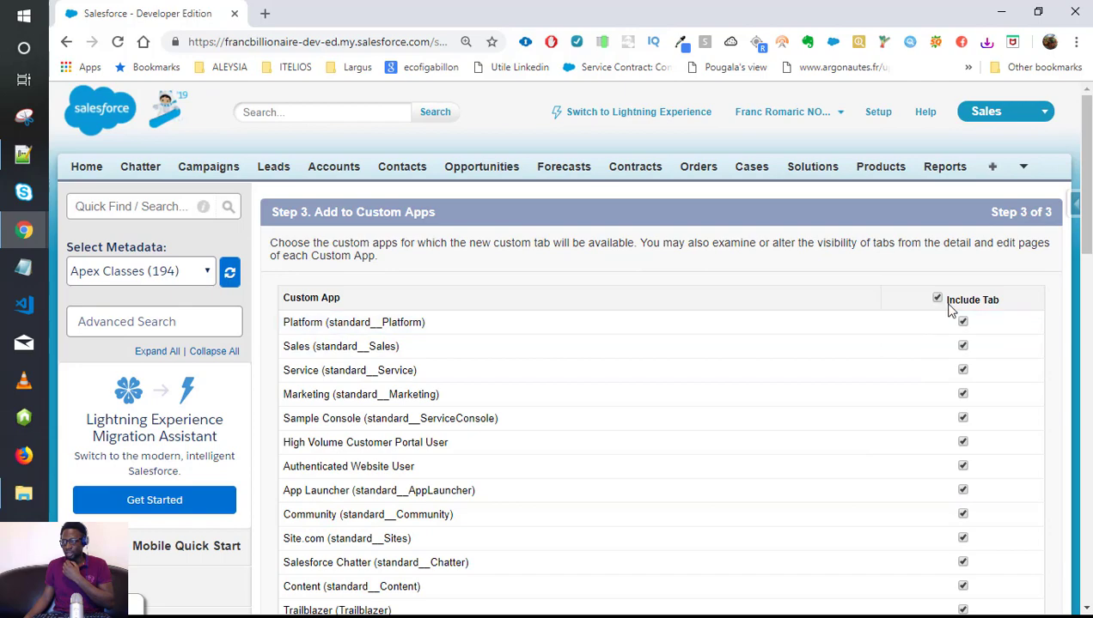
scroll(924, 308, down, 3)
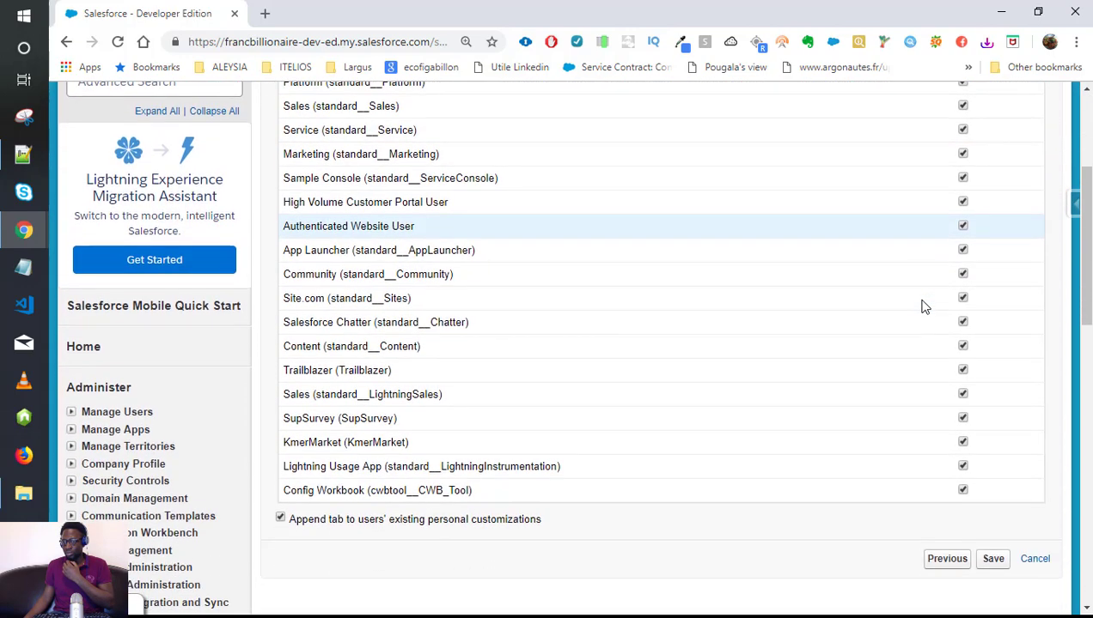
scroll(915, 308, down, 1)
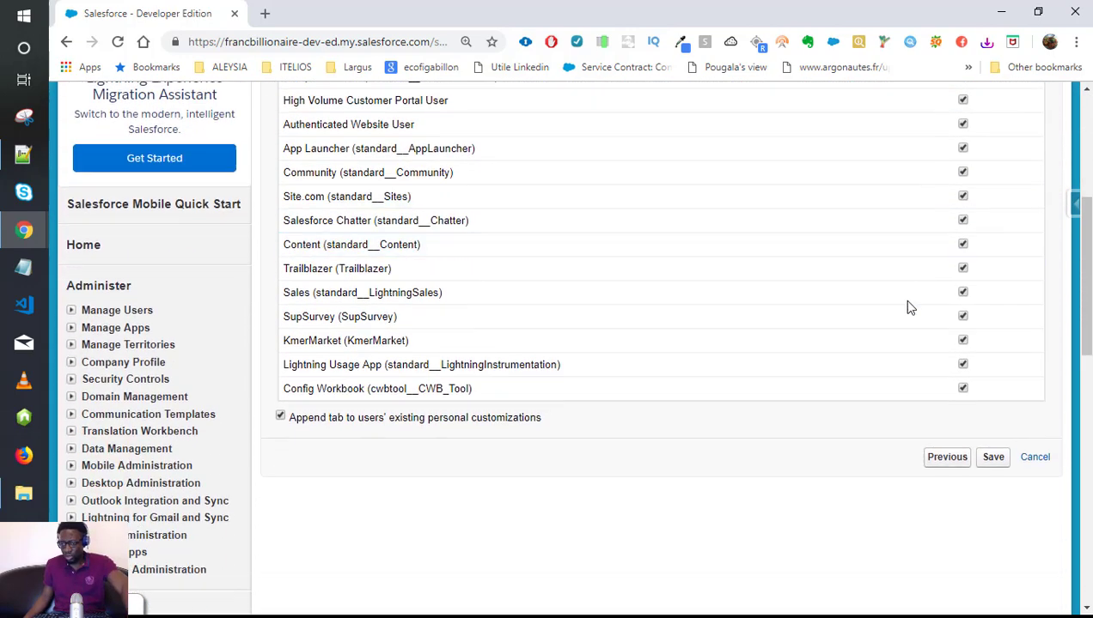
scroll(906, 309, up, 4)
scroll(905, 308, down, 2)
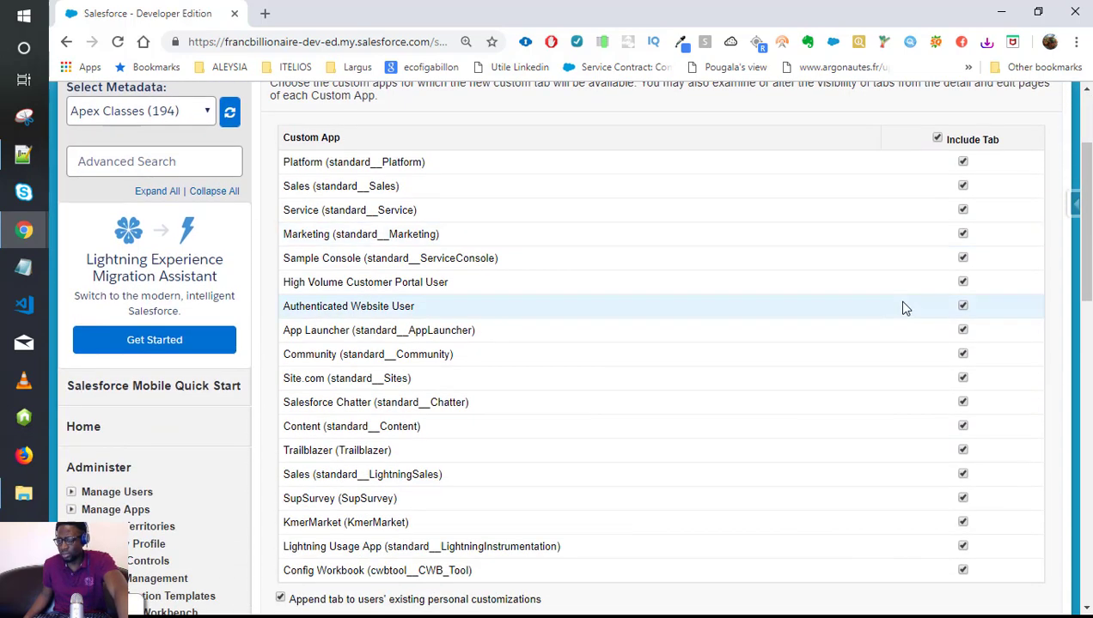
scroll(905, 308, down, 2)
scroll(840, 371, up, 2)
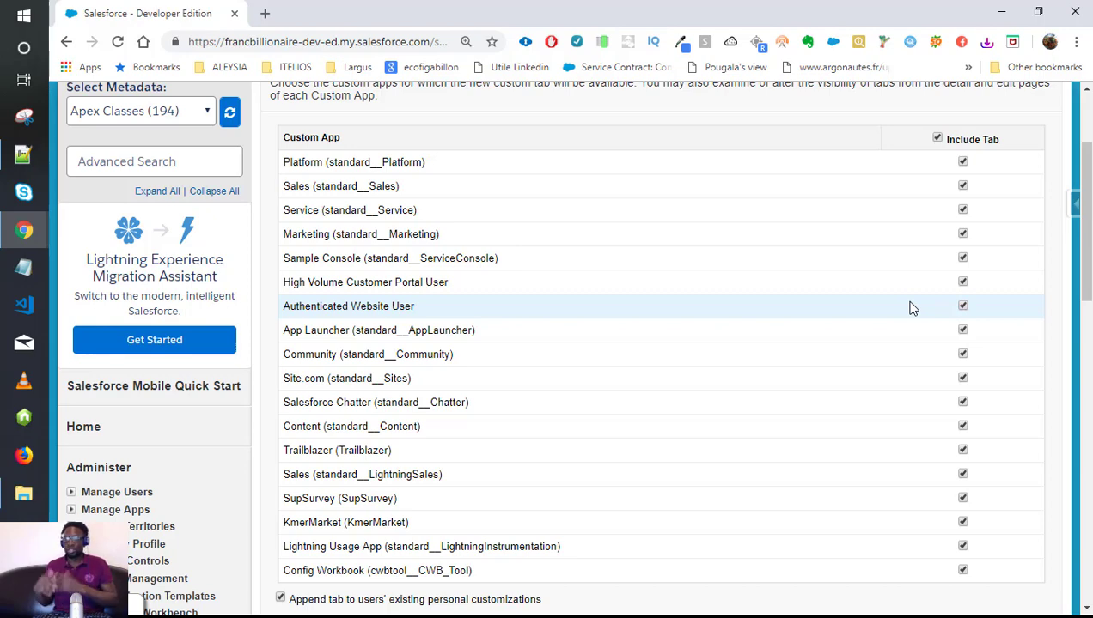
scroll(1022, 365, down, 1)
scroll(1023, 365, down, 3)
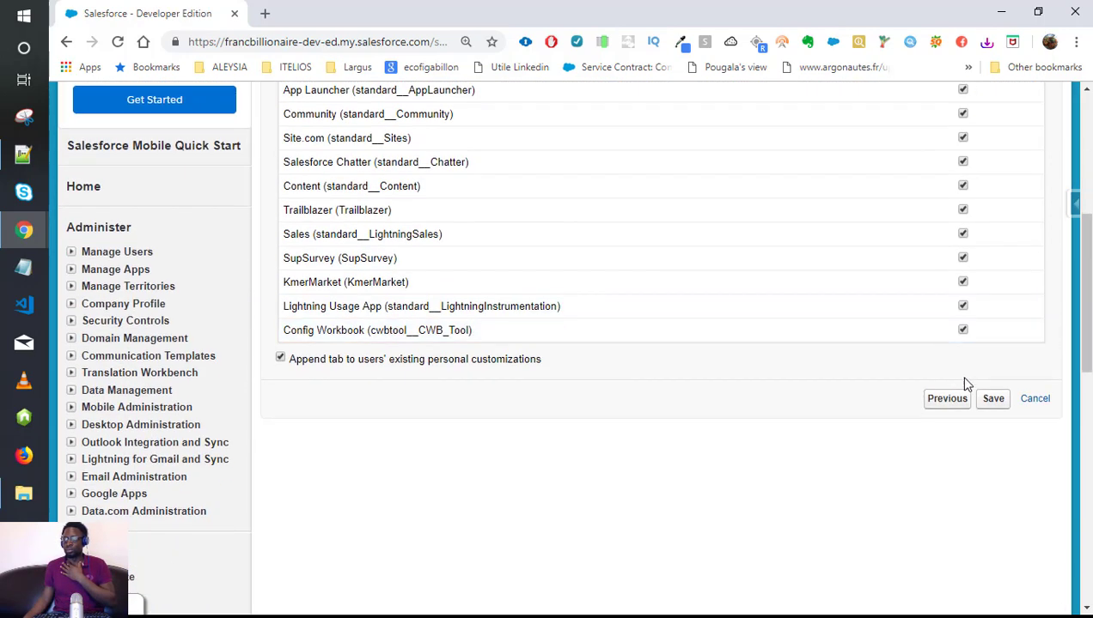
Save the Dog tab and review the object's API name Dog__c.
click(993, 400)
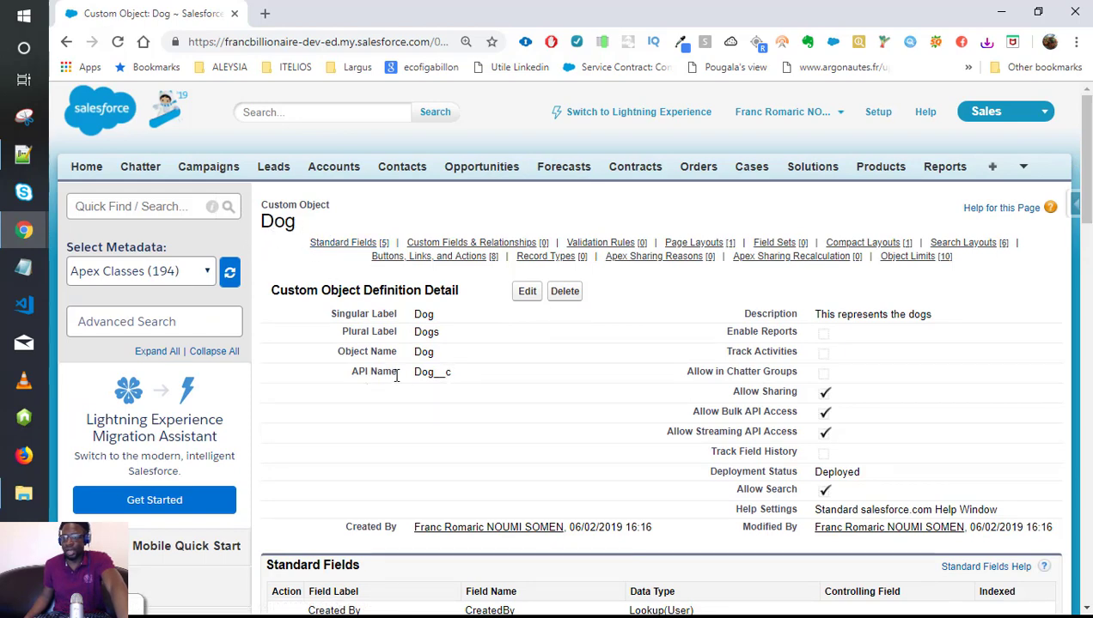
drag(398, 372, 354, 372)
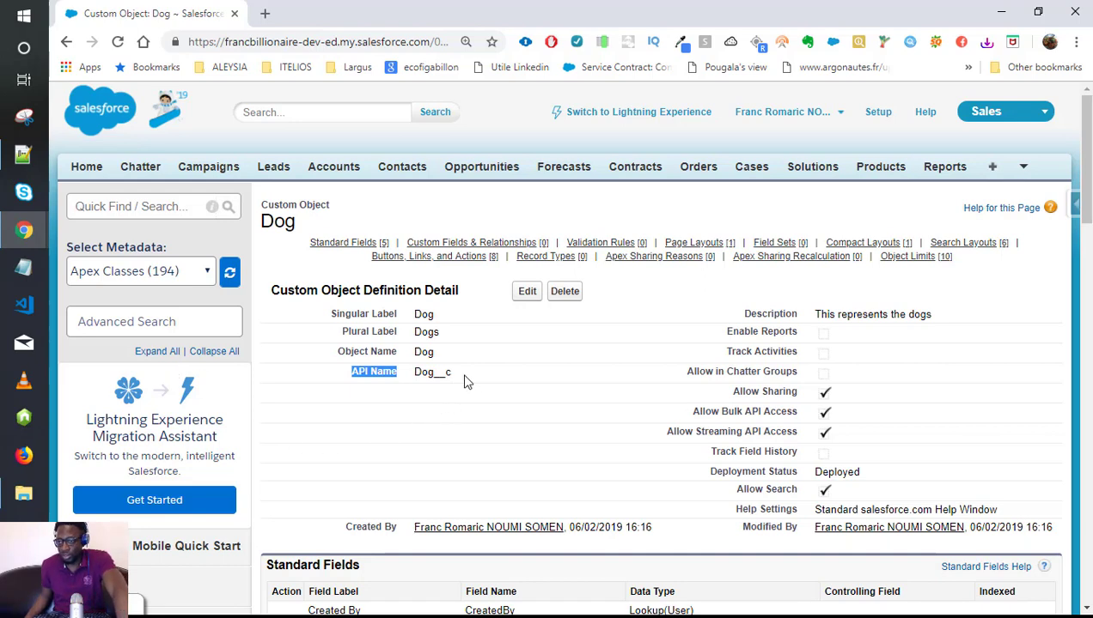
drag(465, 381, 410, 406)
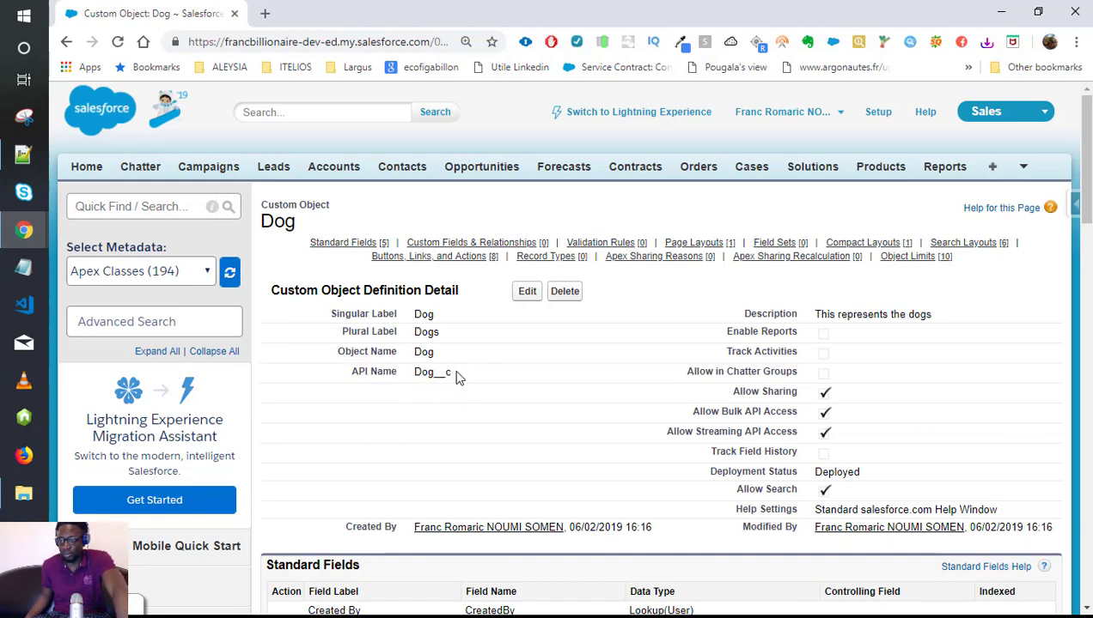
drag(454, 375, 436, 372)
click(427, 415)
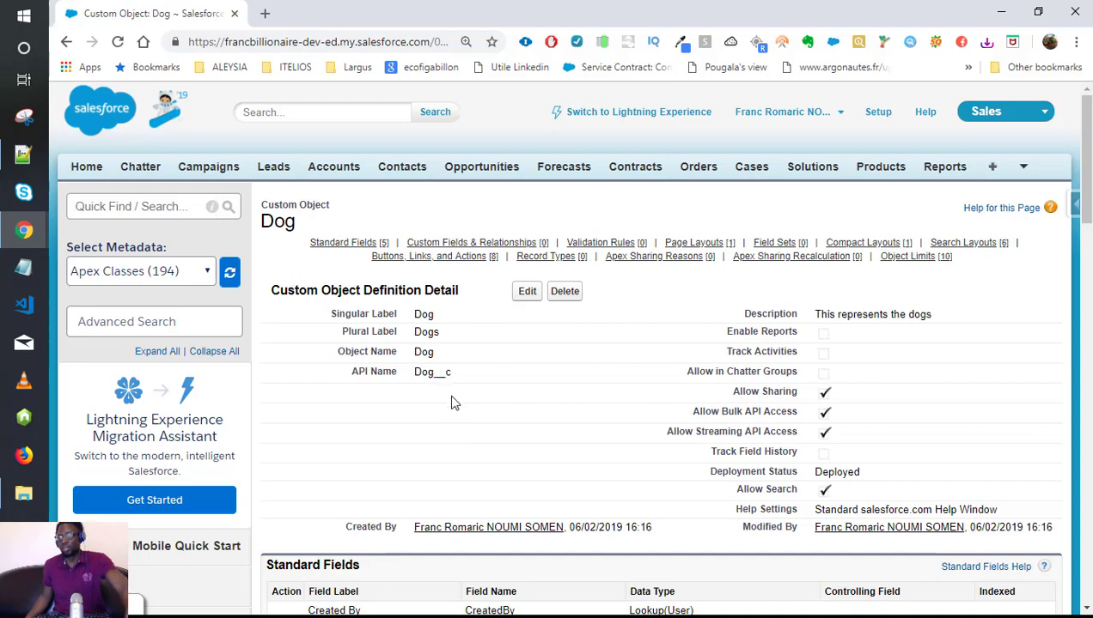
key(ctrl+plus)
key(ctrl+plus)
key(ctrl+plus)
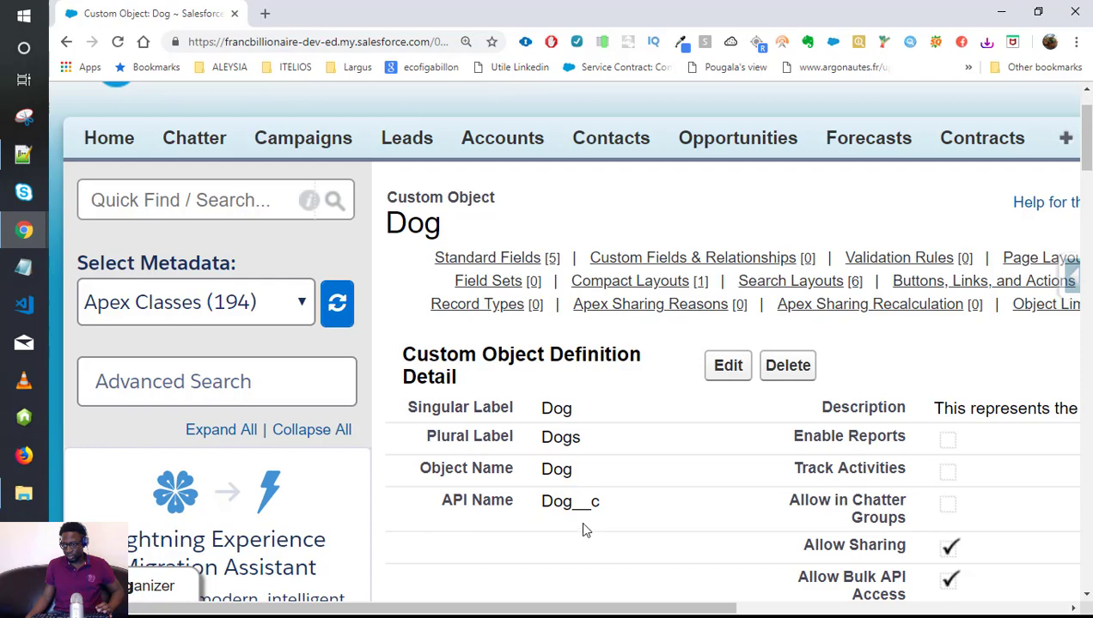
key(ctrl+minus)
key(ctrl+minus)
key(ctrl+minus)
key(ctrl+minus)
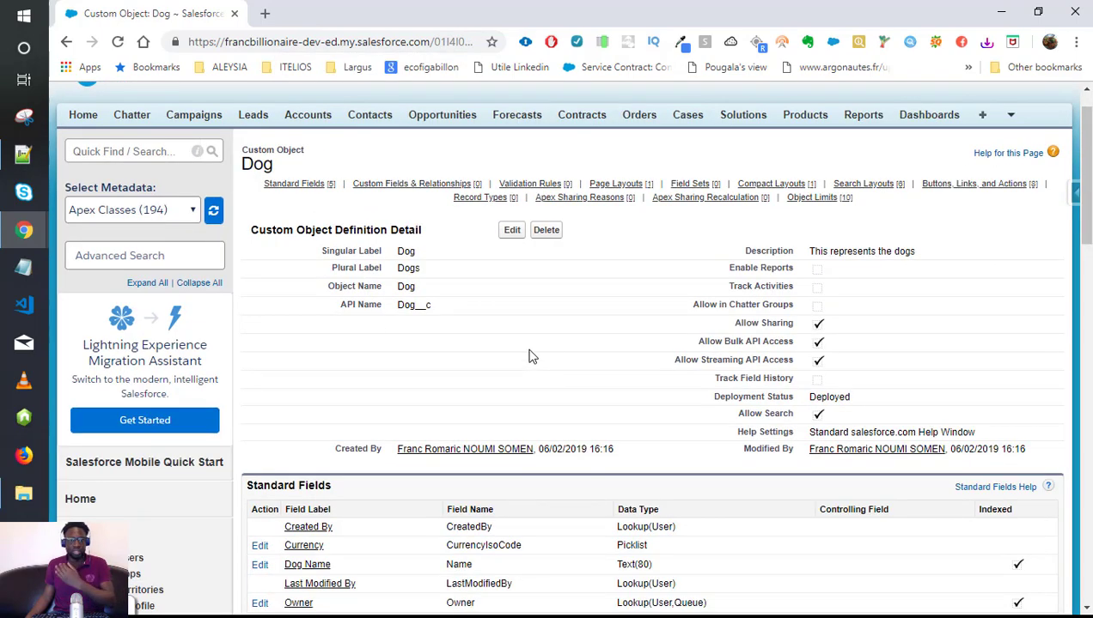
scroll(529, 357, up, 1)
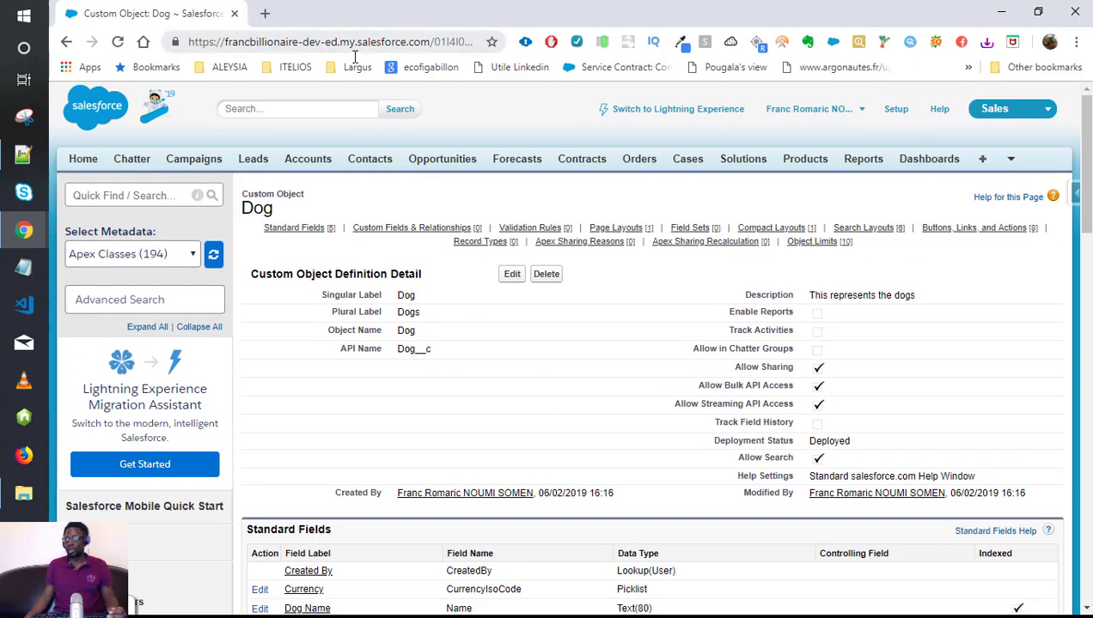
mouse_move(754, 222)
Pick Dogs from the All Tabs list to show the empty Dogs Home page.
click(986, 162)
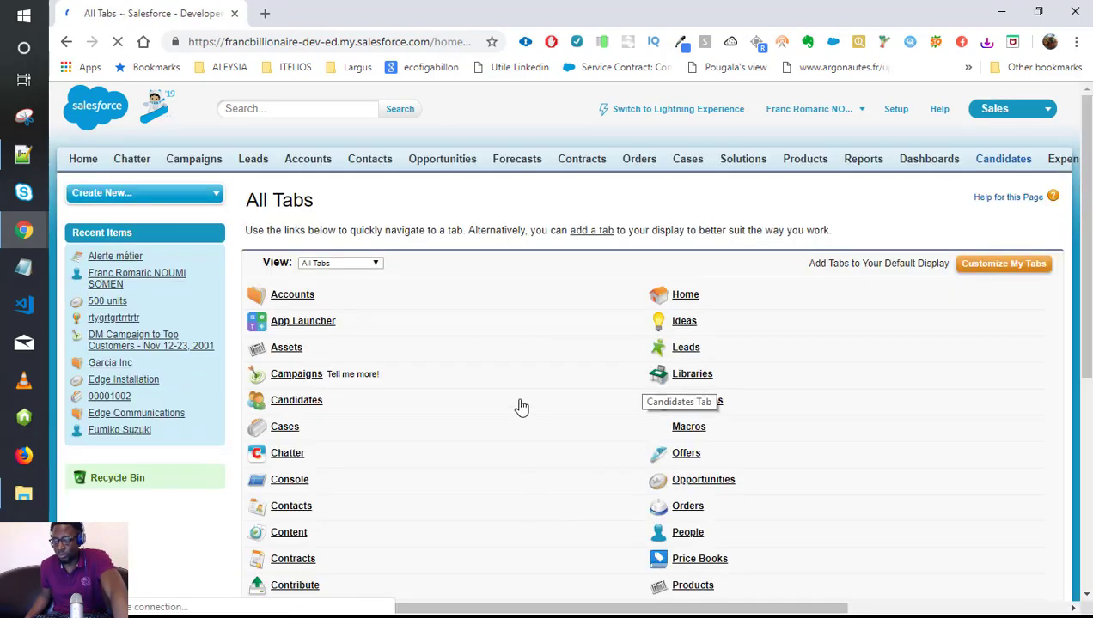
scroll(519, 404, down, 1)
scroll(520, 386, down, 4)
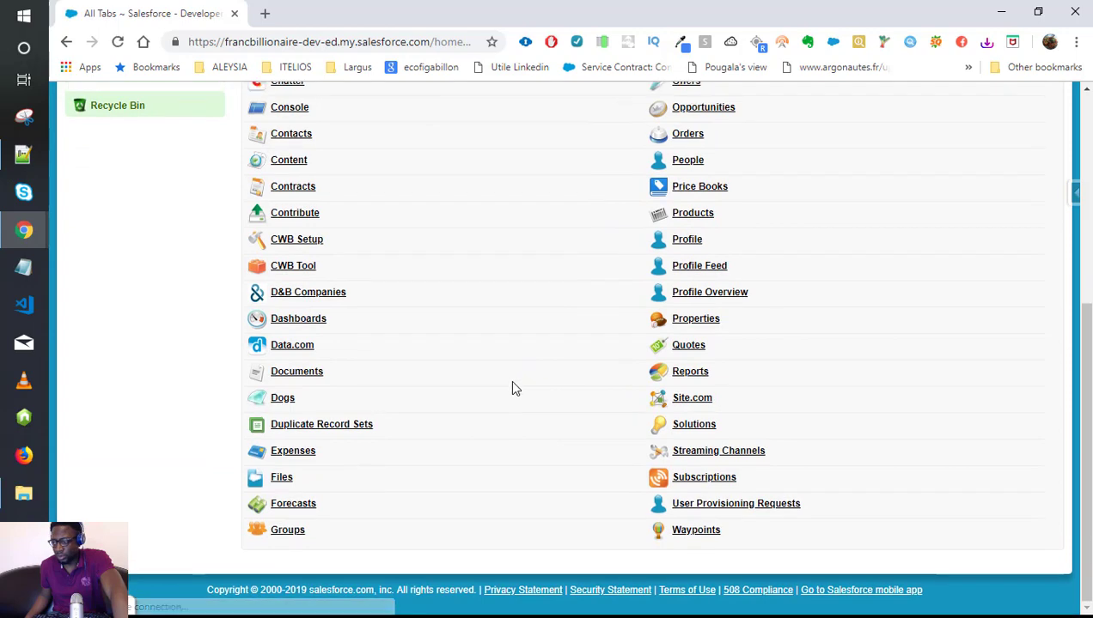
scroll(526, 391, up, 3)
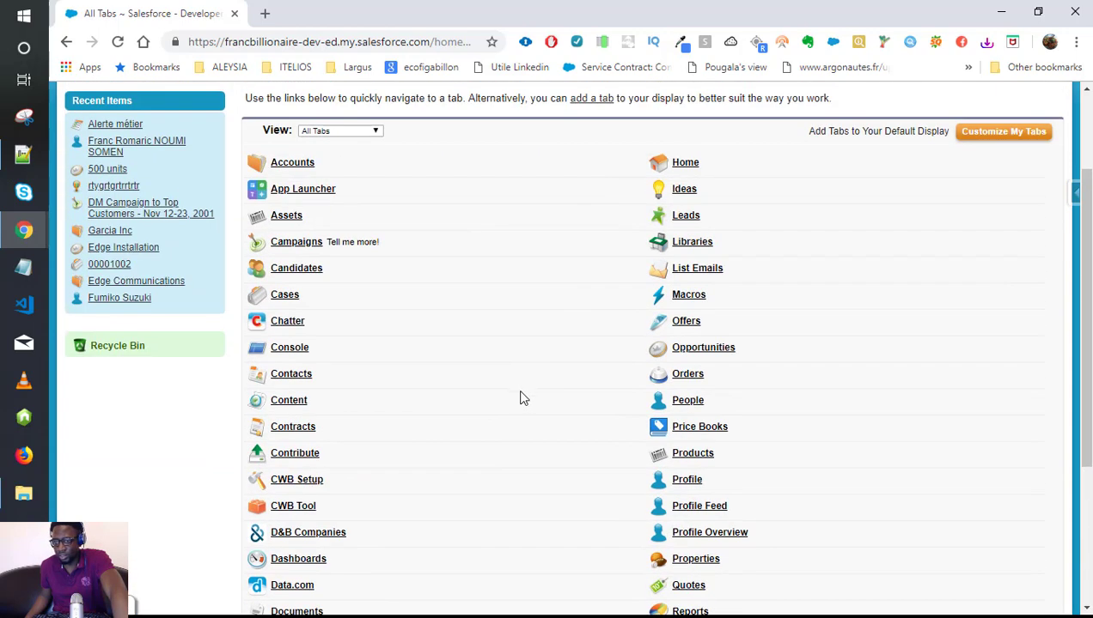
scroll(334, 584, down, 2)
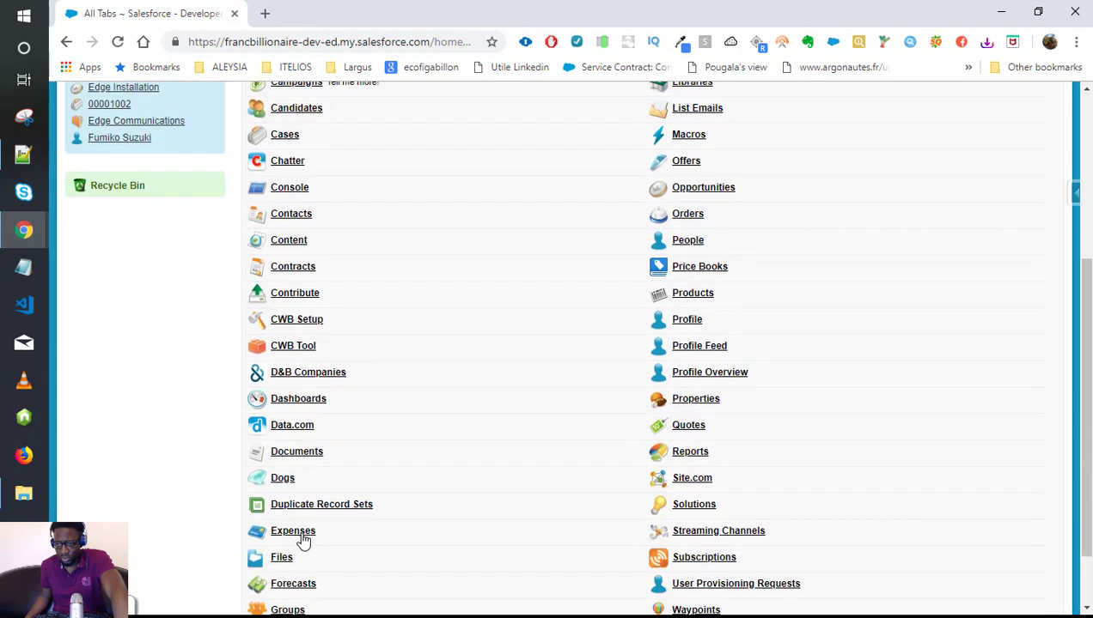
click(283, 479)
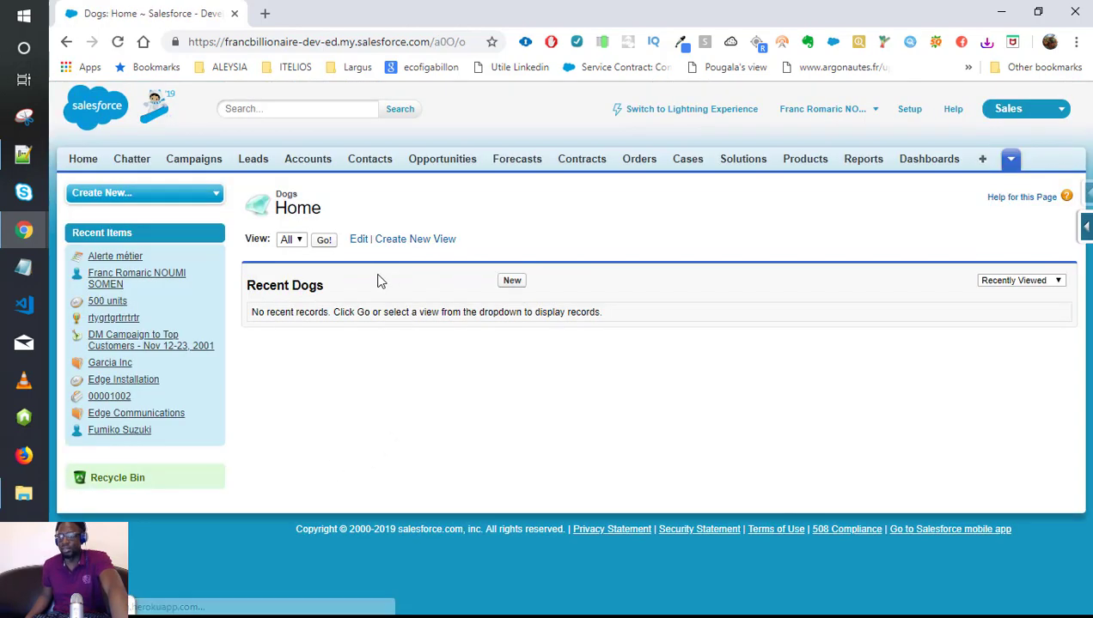
Create a new Dog record with Dog Name 'Broly' and save it.
click(514, 283)
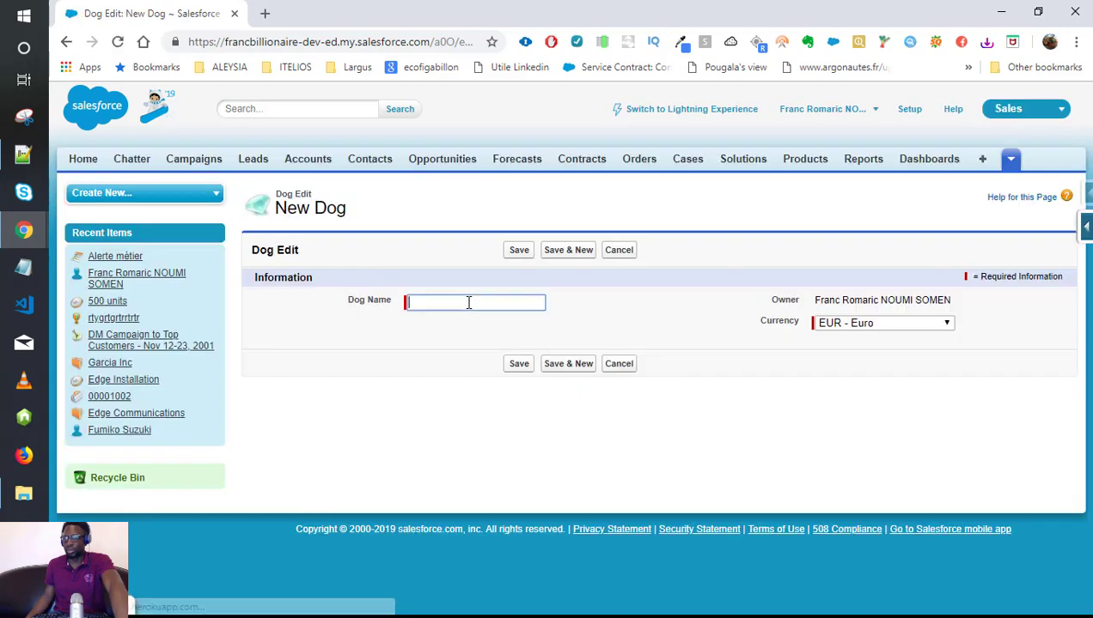
click(468, 303)
text(Broly)
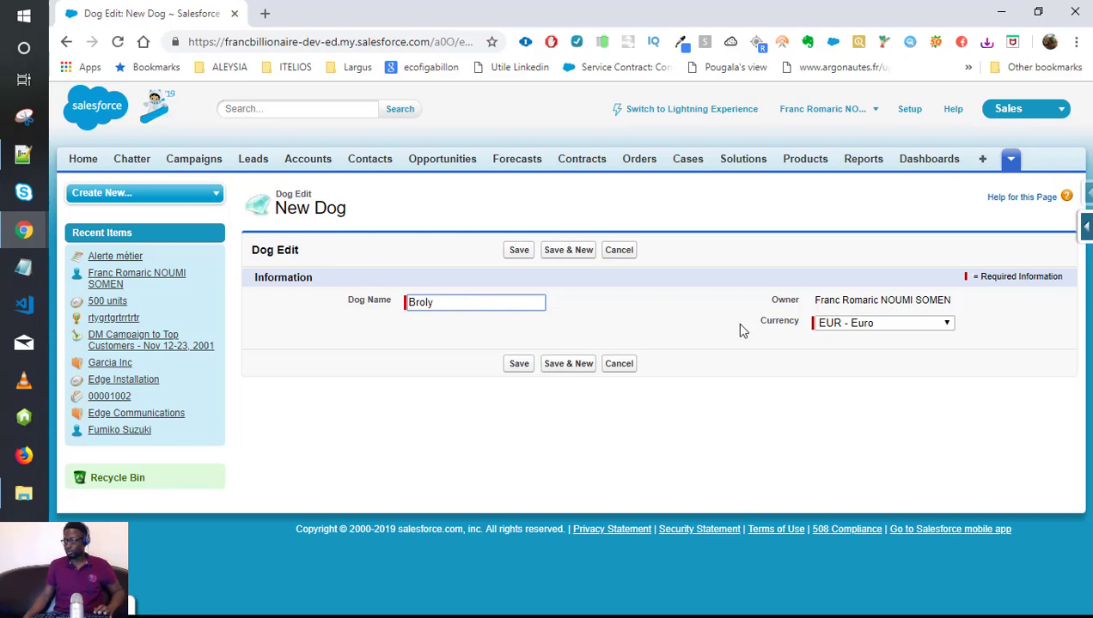
click(521, 366)
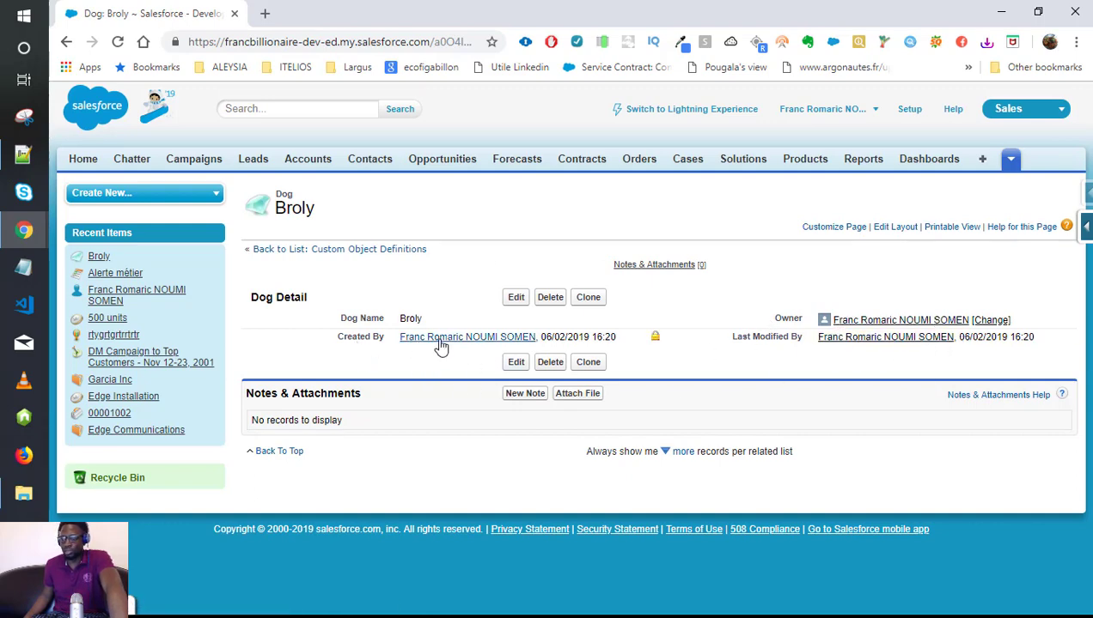
click(576, 397)
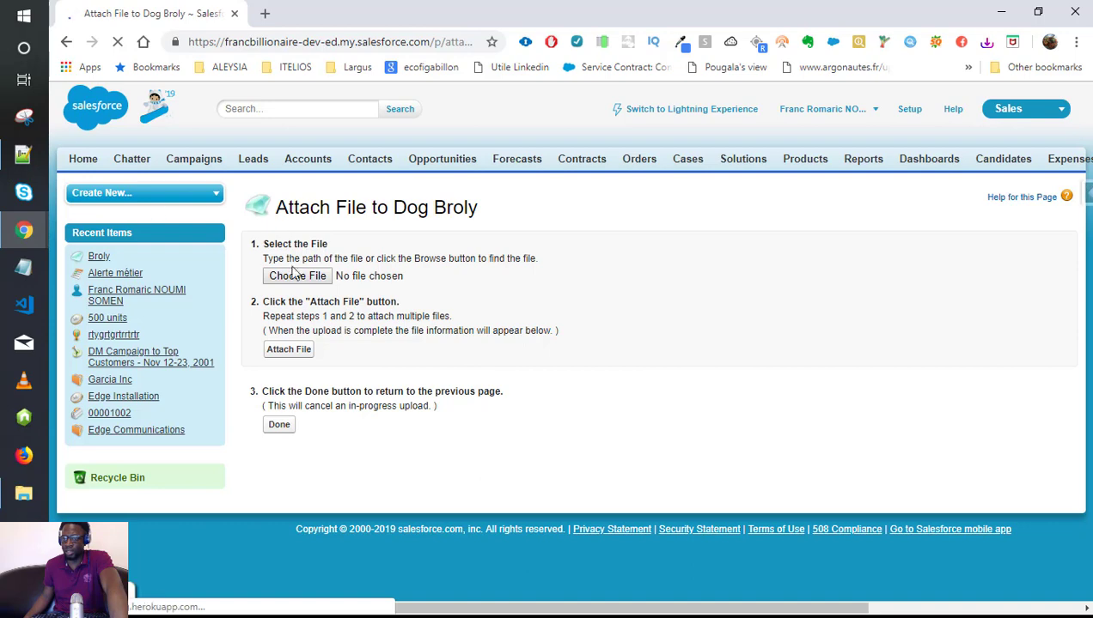
click(66, 42)
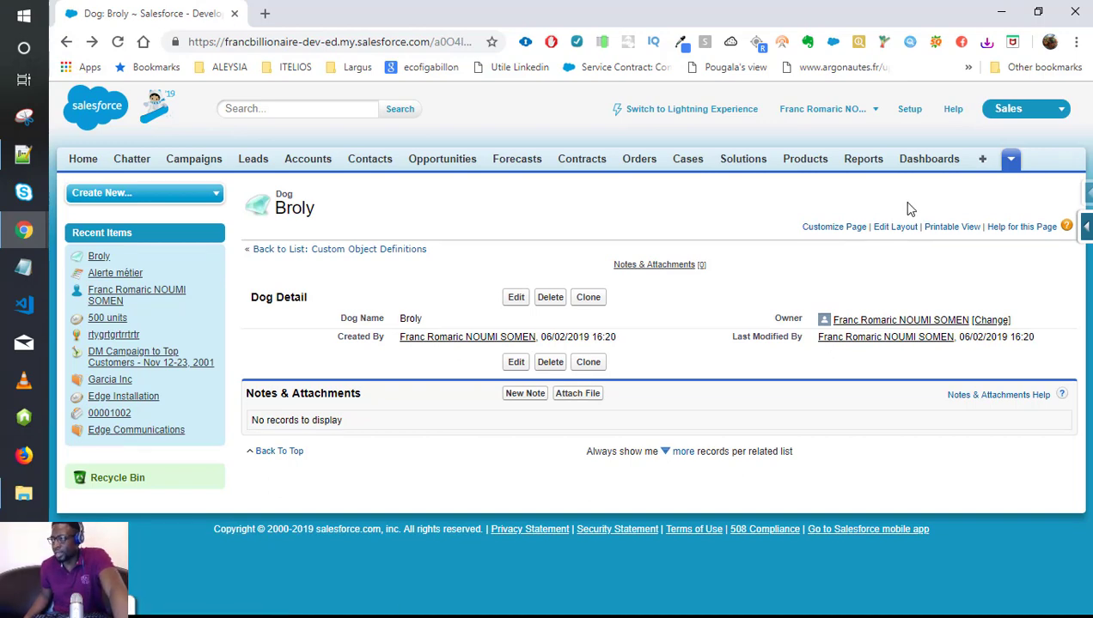
click(1012, 160)
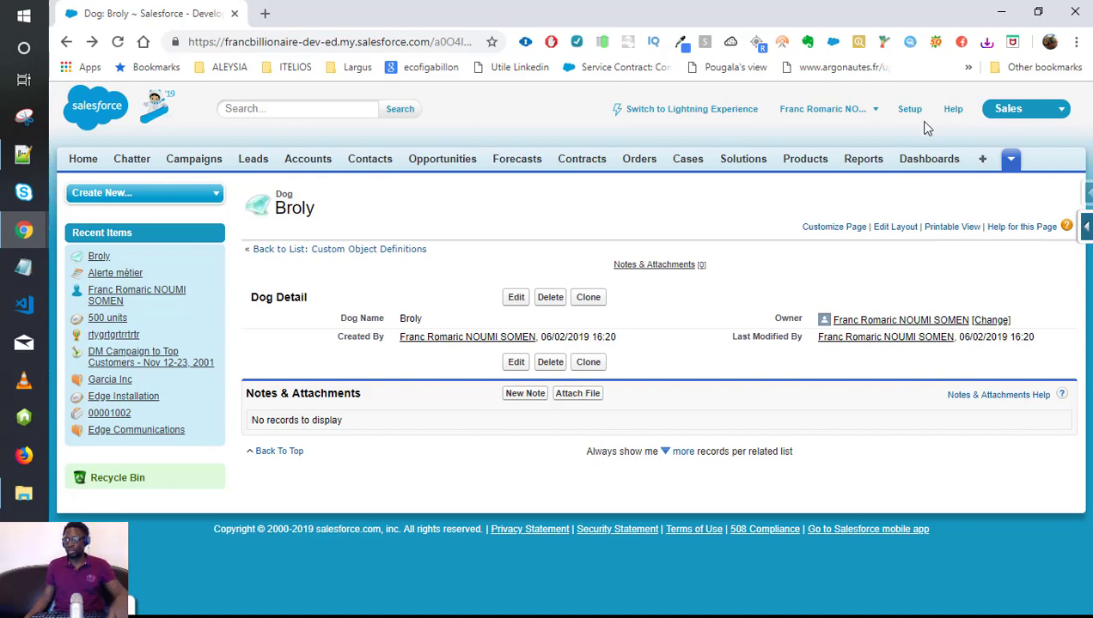
Switch to Lightning Experience and open Setup Home in a new browser tab.
click(680, 111)
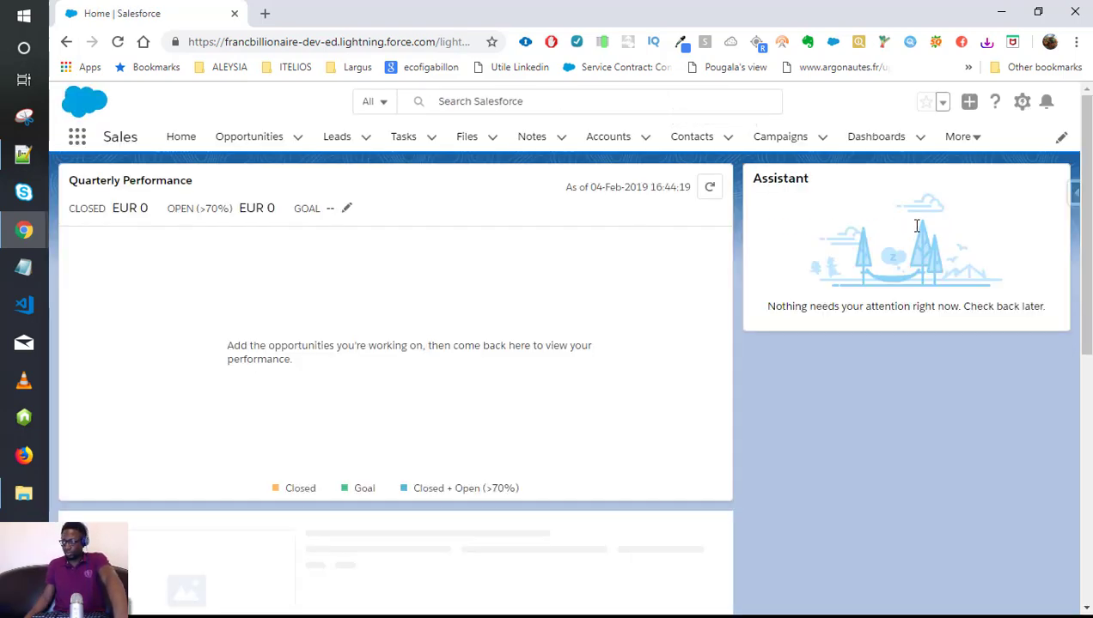
click(1020, 103)
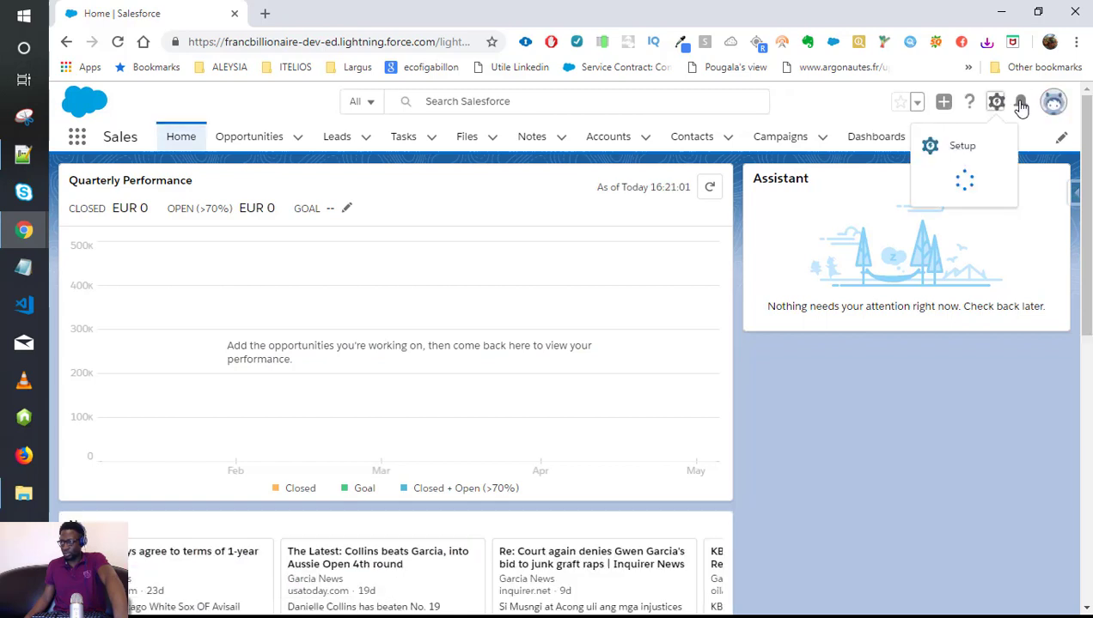
click(929, 149)
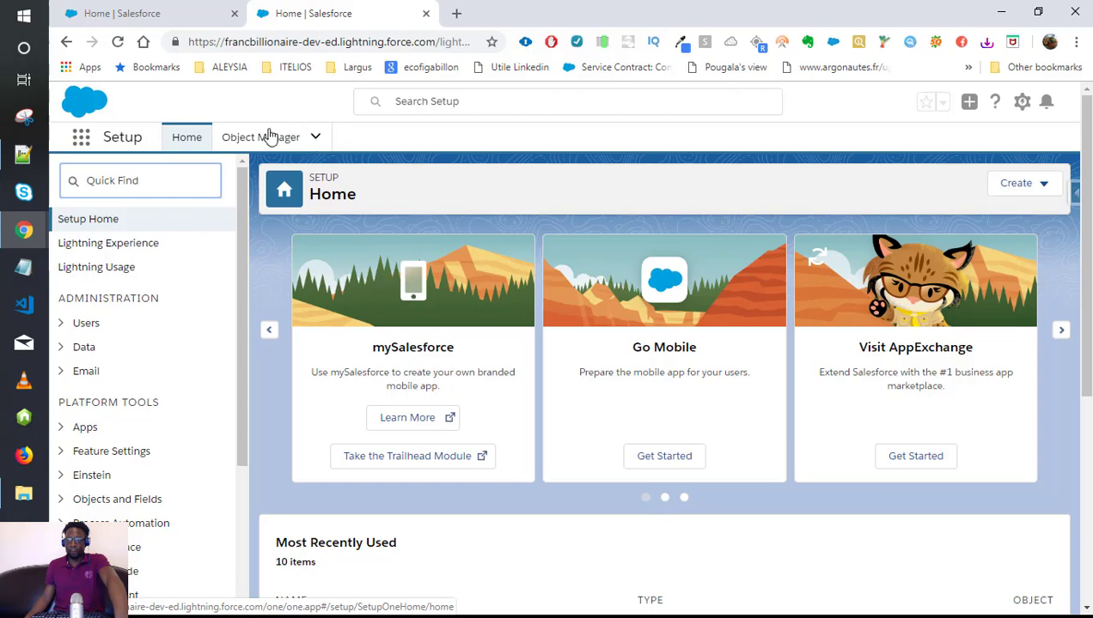
Filter Object Manager by 'Dog' to list the Dog__c object, then open the Create menu.
click(282, 138)
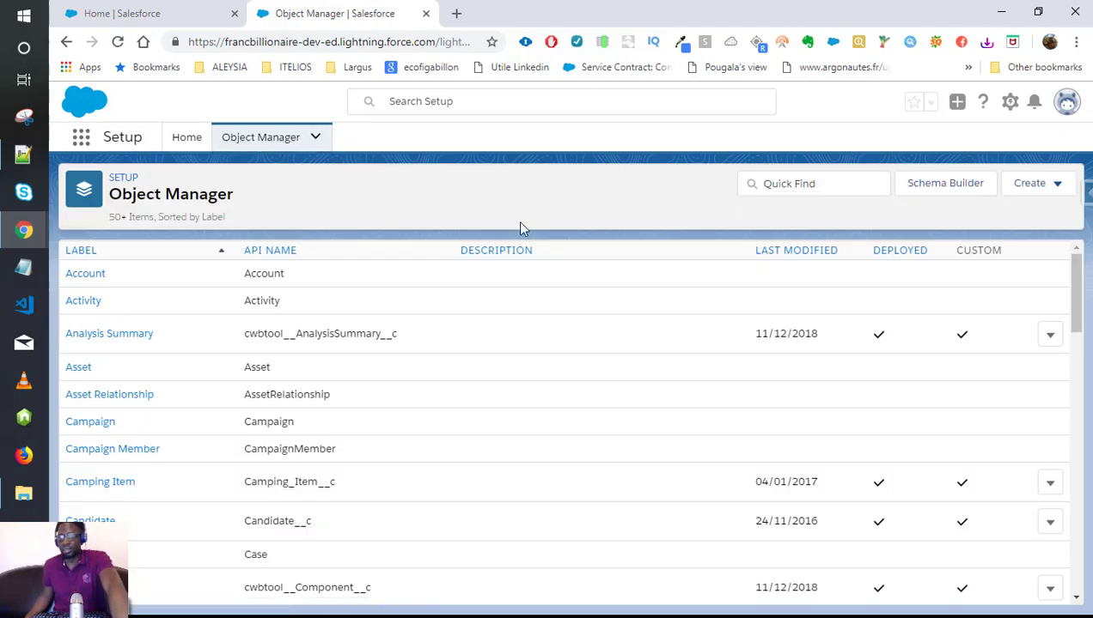
scroll(311, 371, down, 12)
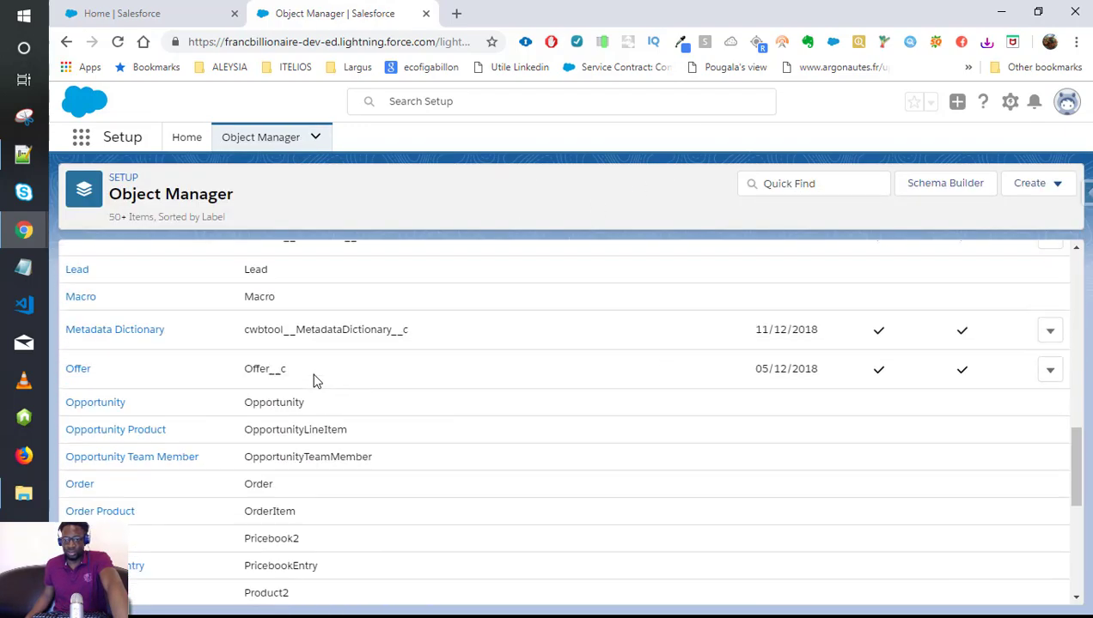
scroll(157, 419, down, 3)
scroll(157, 420, up, 3)
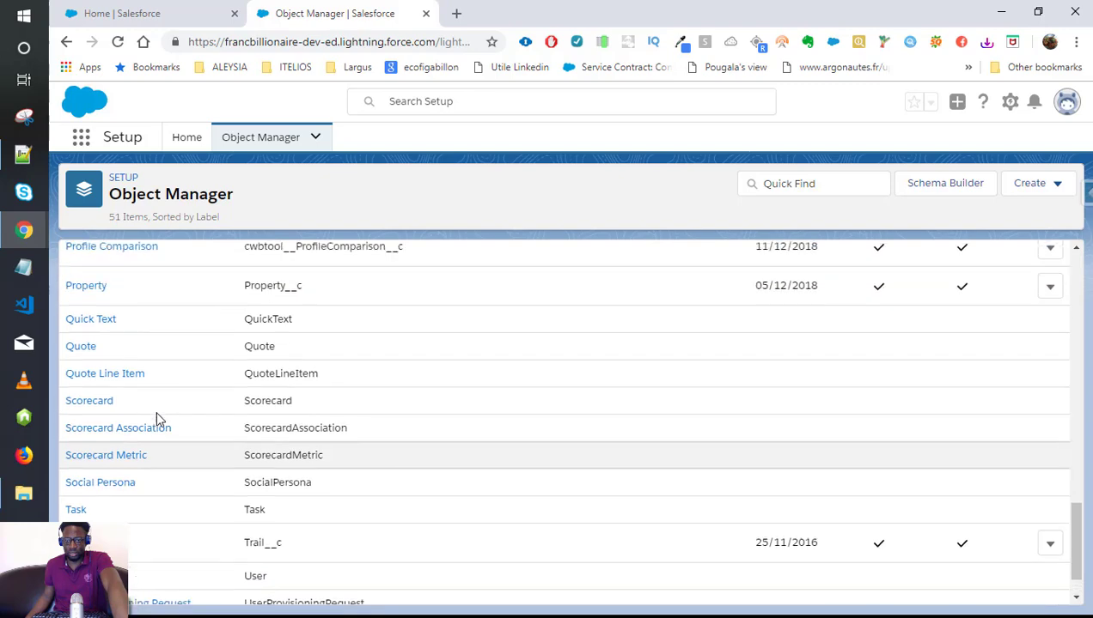
scroll(135, 337, up, 7)
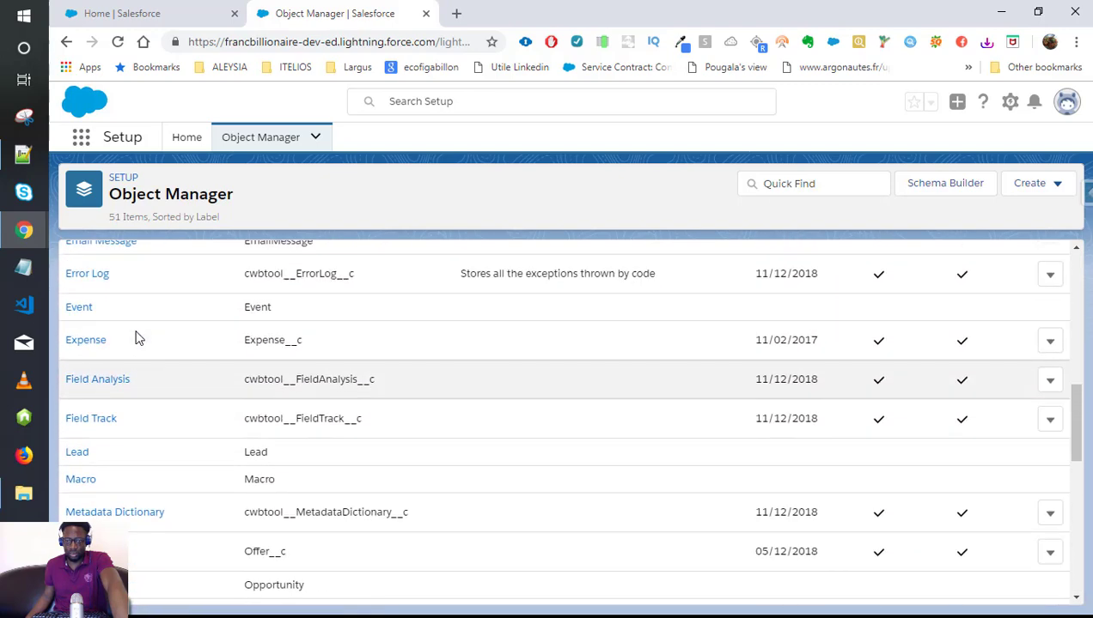
scroll(175, 337, up, 5)
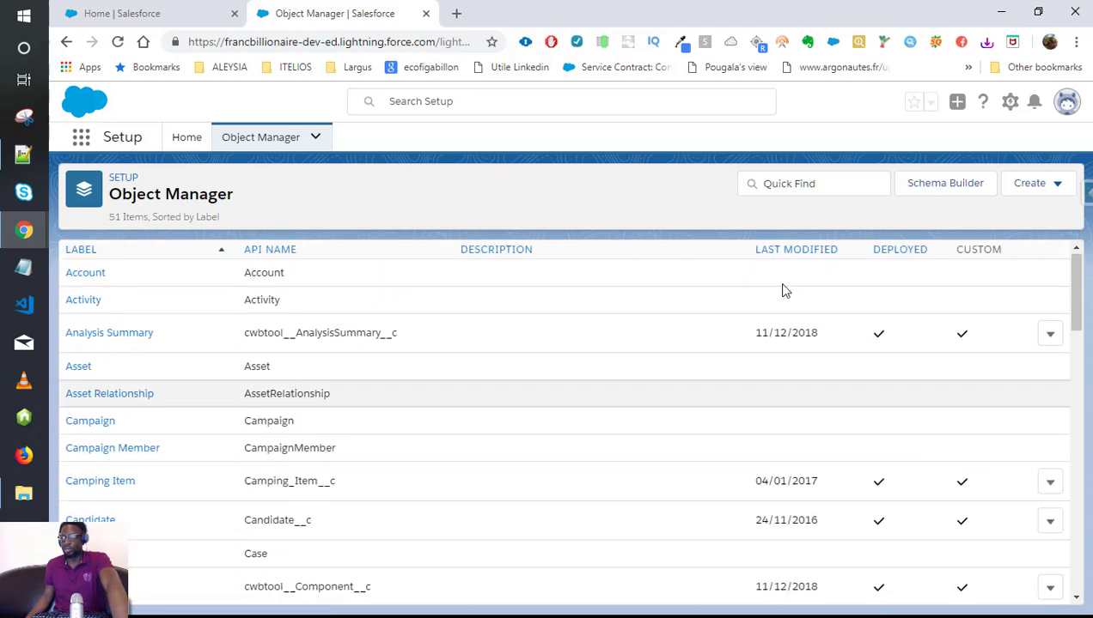
click(798, 183)
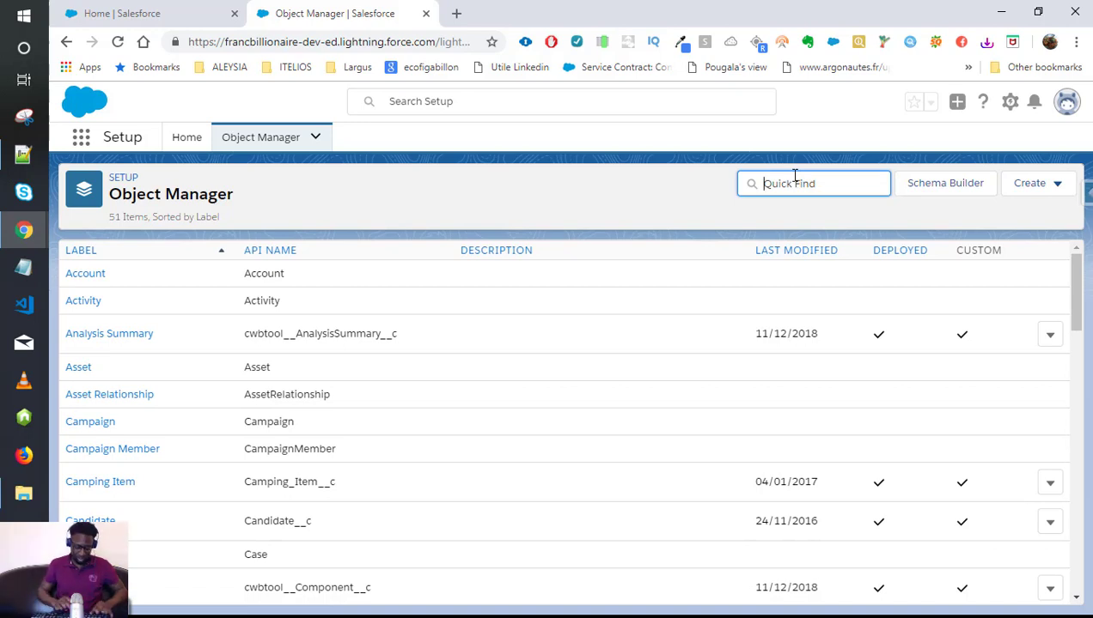
text(Dog)
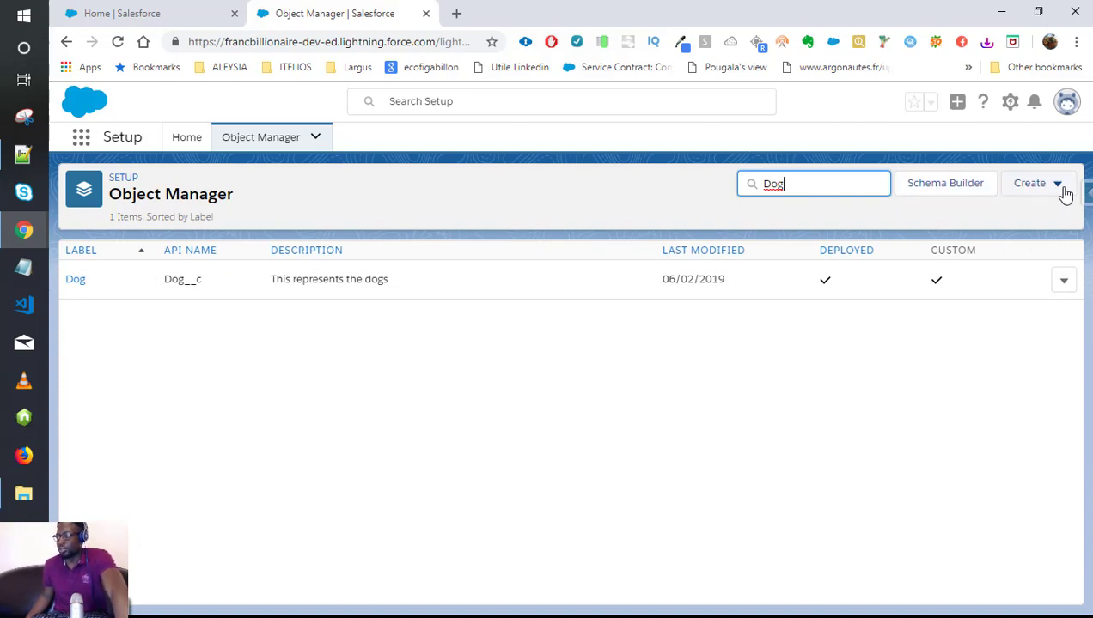
click(856, 217)
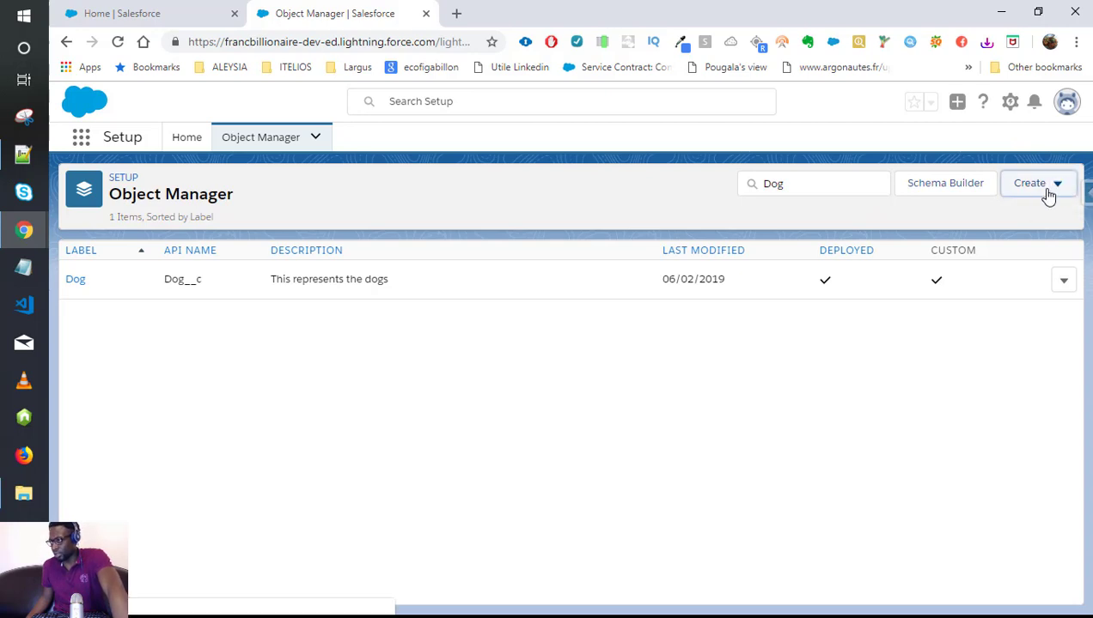
click(1050, 191)
Open the New Custom Object form, scroll through its sections, and cancel without creating anything.
click(996, 229)
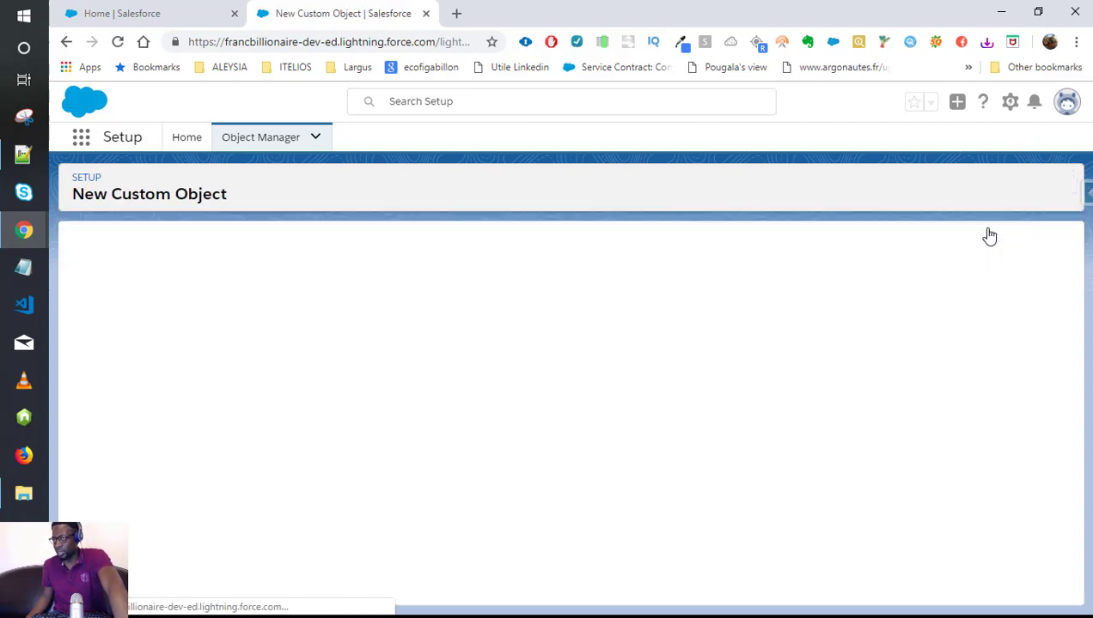
scroll(764, 348, down, 10)
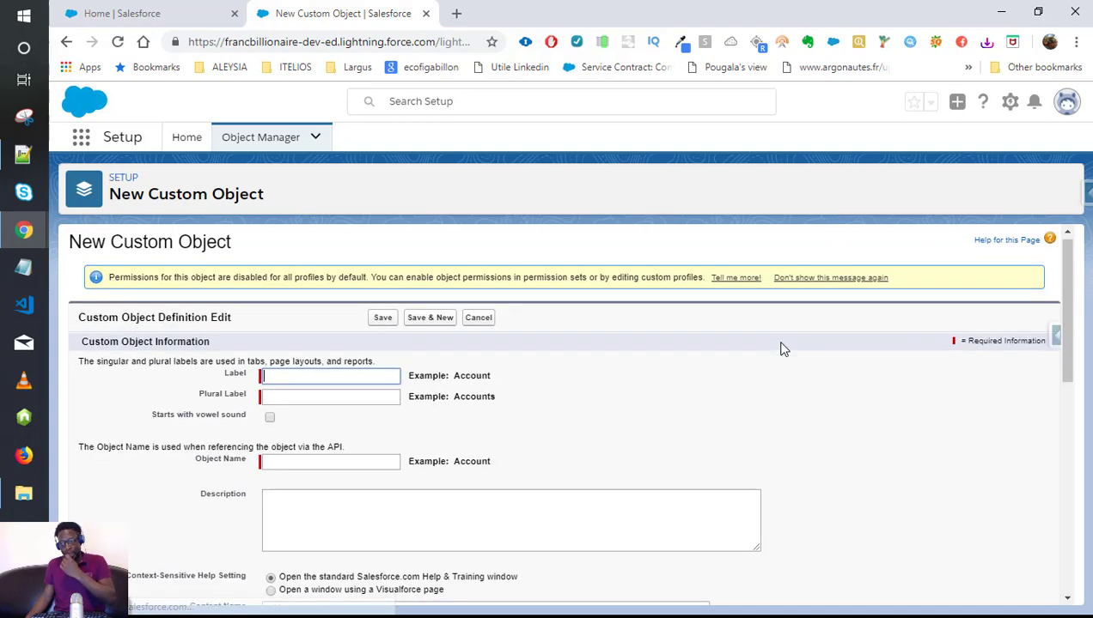
scroll(764, 348, up, 10)
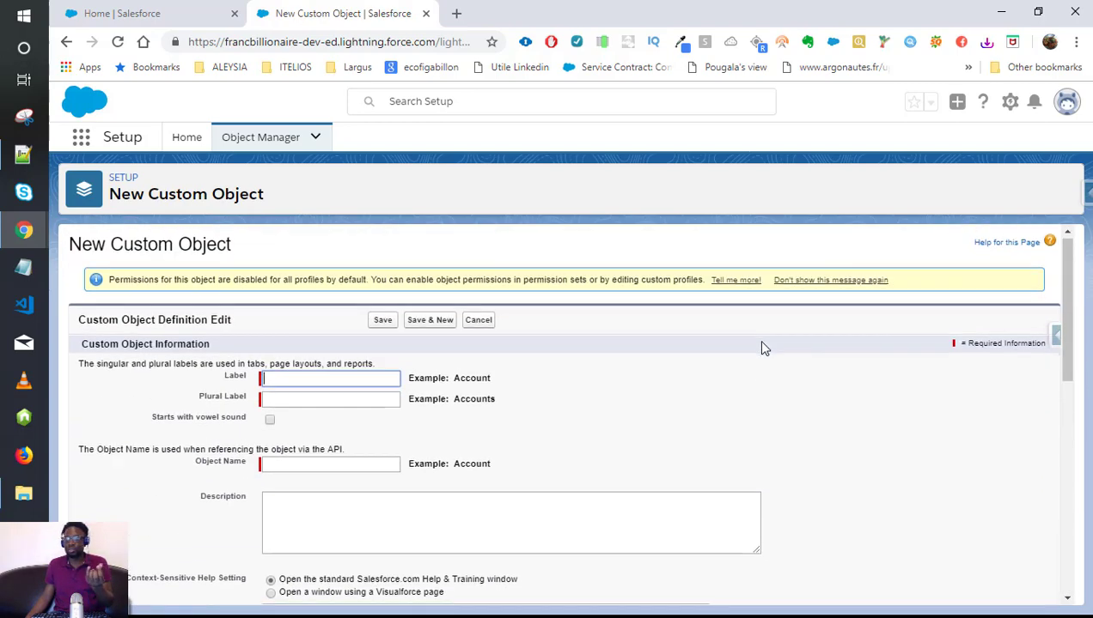
scroll(765, 348, down, 6)
scroll(764, 346, up, 3)
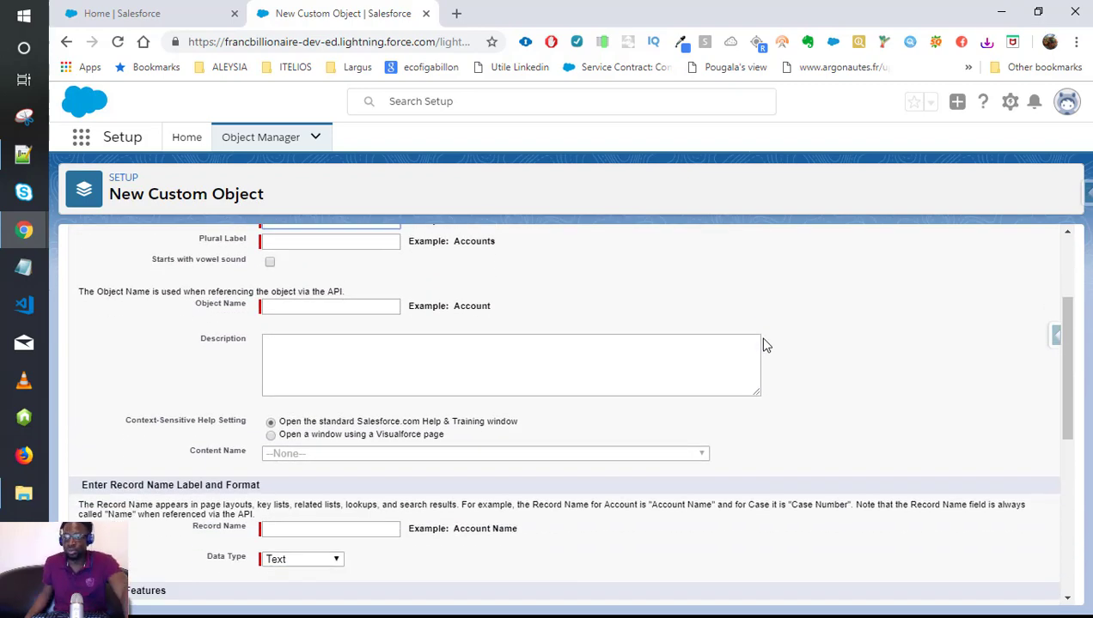
scroll(654, 339, up, 2)
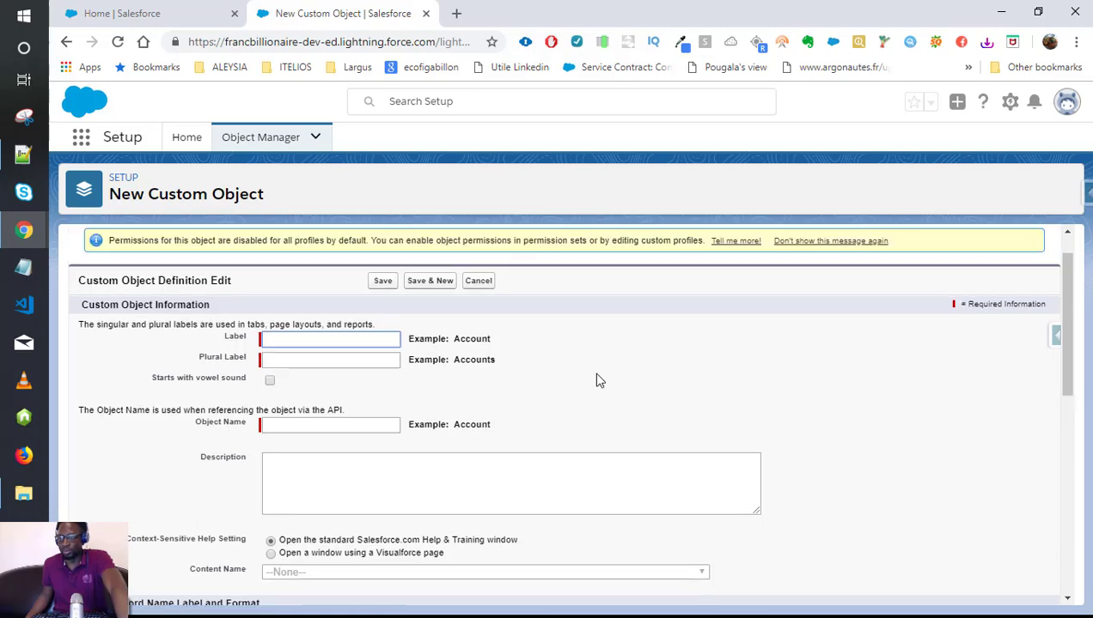
scroll(613, 367, down, 3)
scroll(613, 367, down, 5)
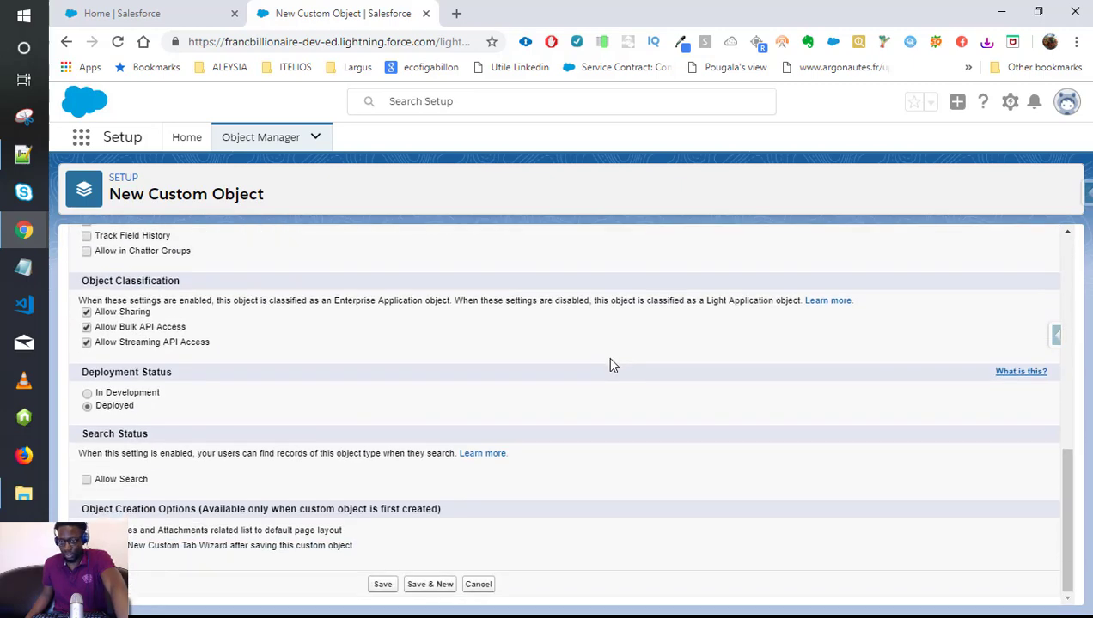
scroll(611, 365, up, 10)
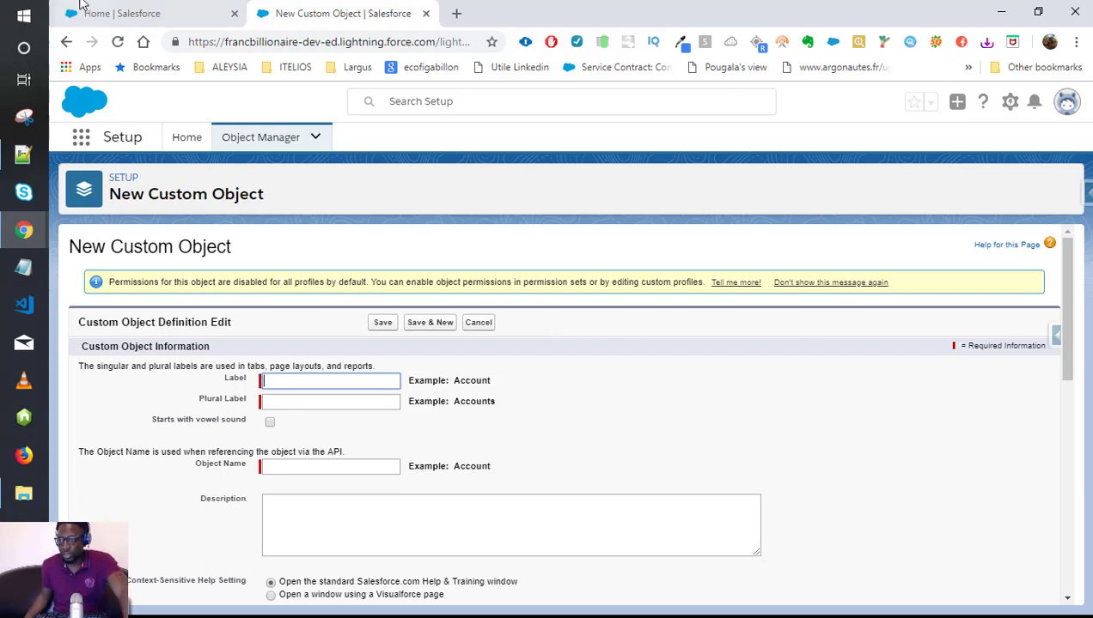
click(487, 324)
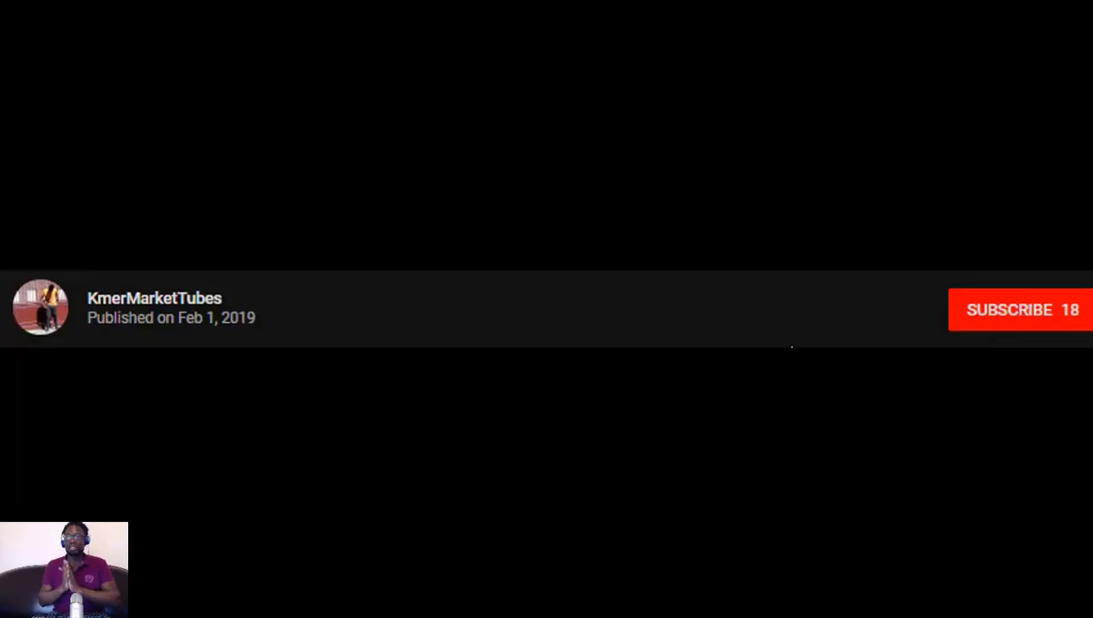
Subscribe to the channel from the YouTube outro, raising its subscriber count to 19.
click(1002, 330)
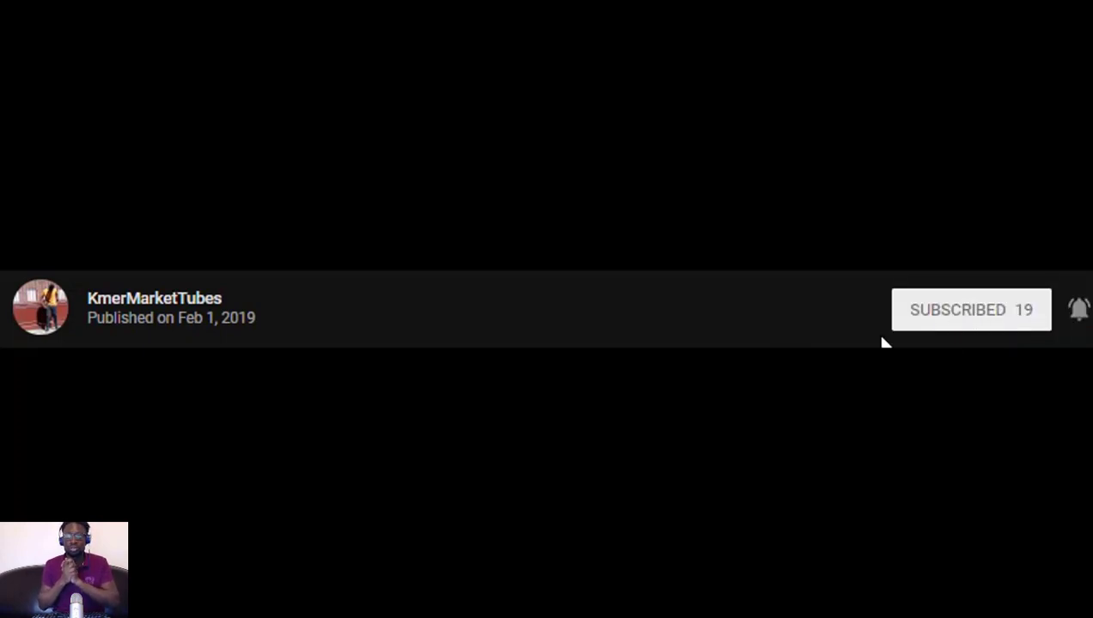